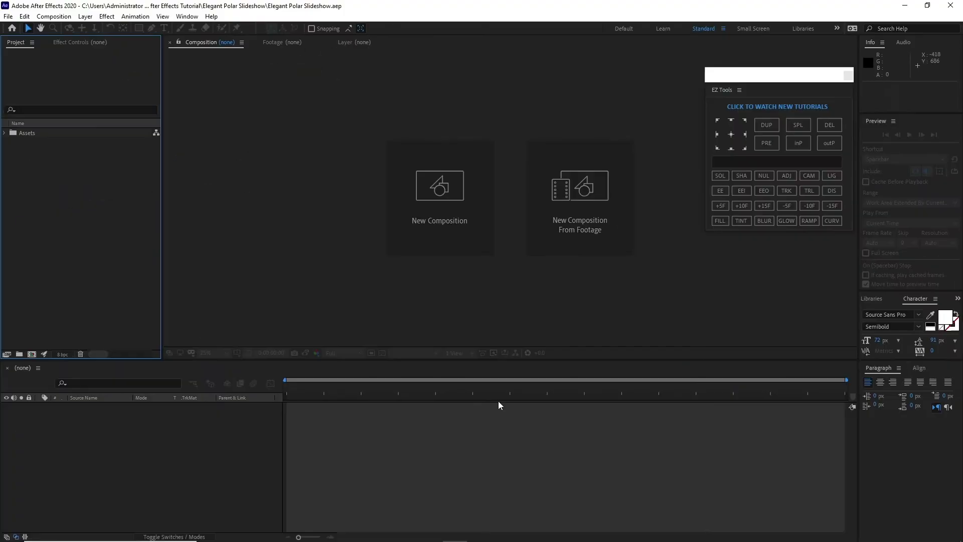
# Step: Create a composition named Image Placeholder 1 with a duration of 10 seconds
pyautogui.click(455, 207)
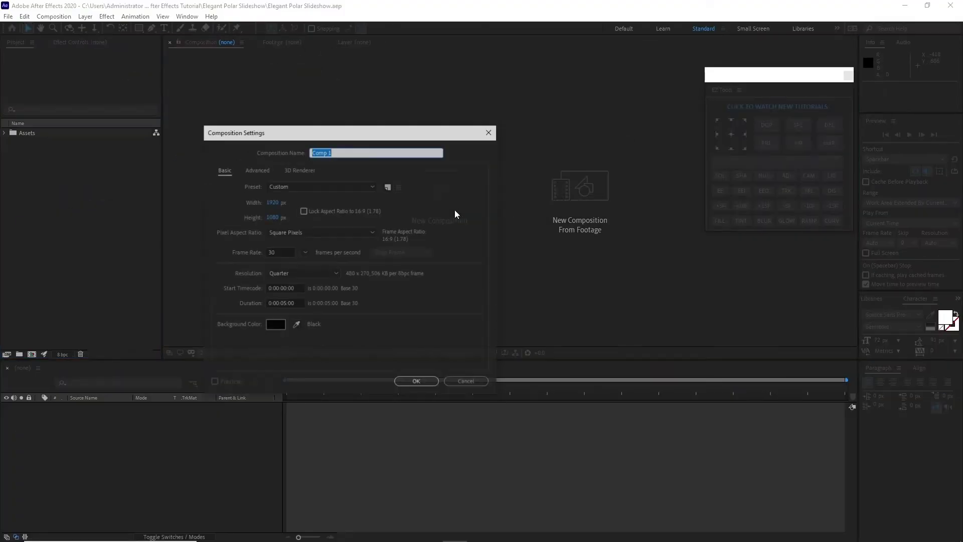
pyautogui.press('BackSpace')
pyautogui.write('Imag')
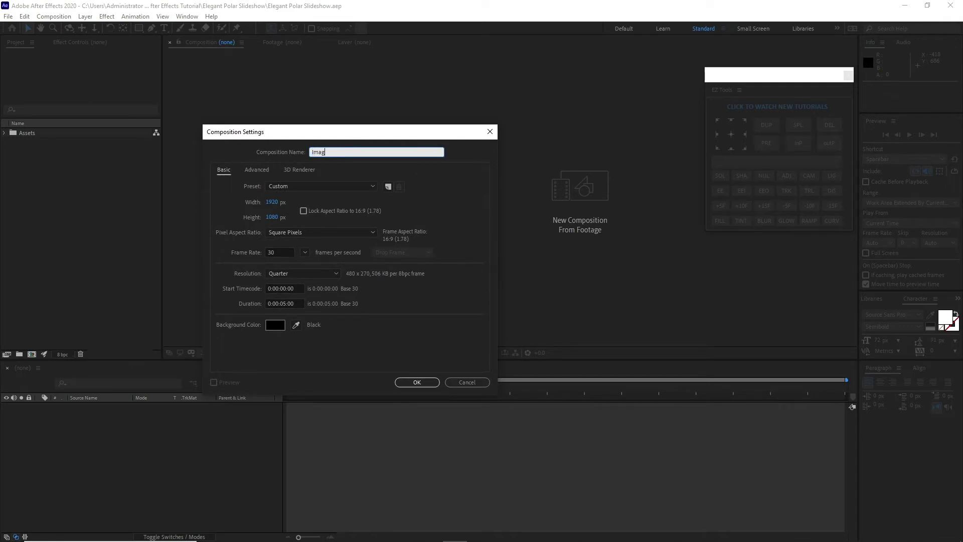
pyautogui.write('e Placeholder 1')
pyautogui.click(287, 304)
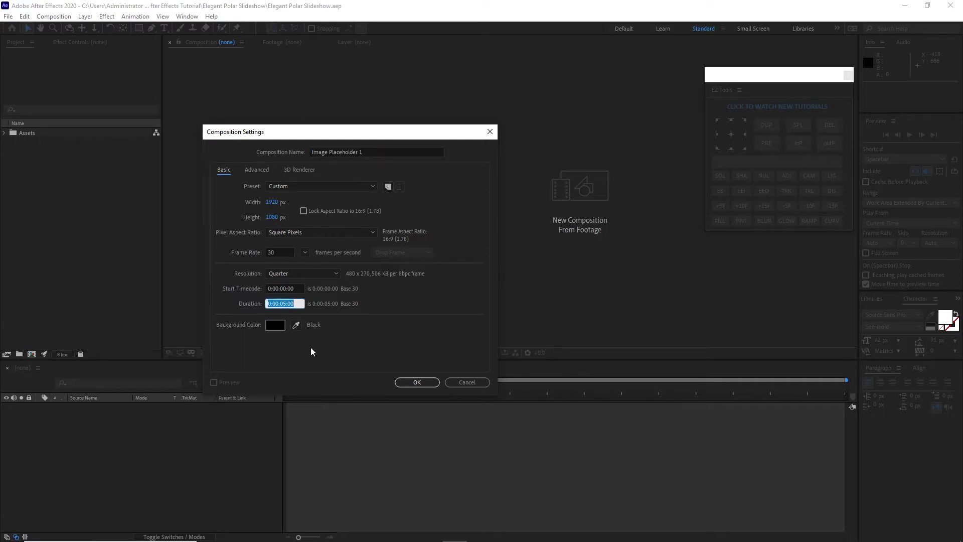
pyautogui.click(285, 303)
pyautogui.press('BackSpace')
pyautogui.press('BackSpace')
pyautogui.write('10')
pyautogui.click(416, 382)
# Step: Add the architecture-bridge-buildings image from the Image folder inside Assets to the Image Placeholder 1 composition
pyautogui.click(4, 133)
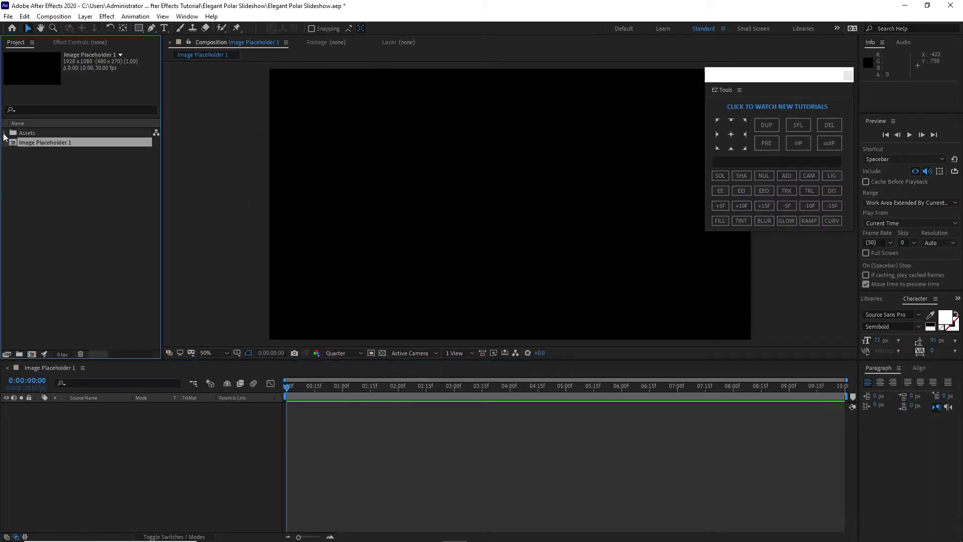
pyautogui.click(14, 143)
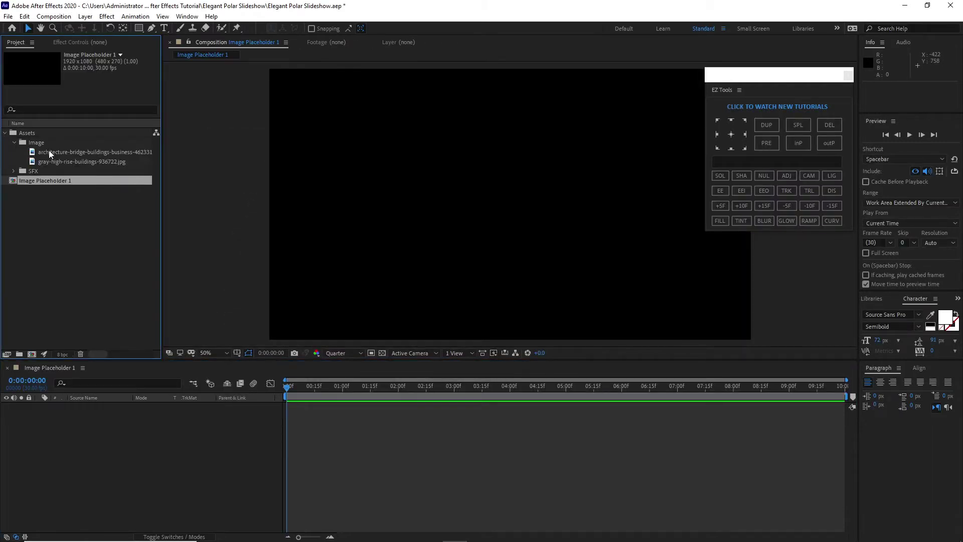
pyautogui.moveTo(53, 152); pyautogui.dragTo(82, 432)
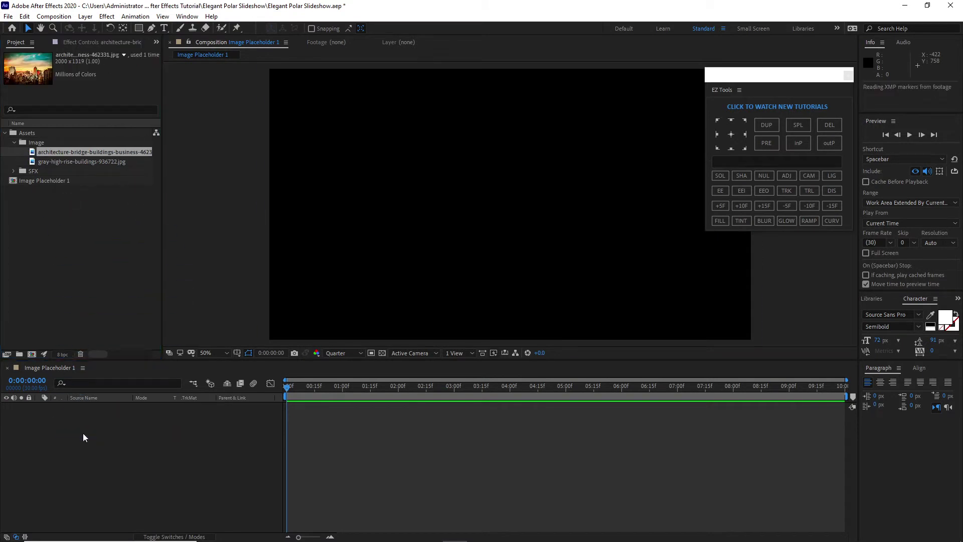
# Step: Scale the city image layer to 97% and move it up to position 960, 456, keeping the frame filled
pyautogui.press(',')
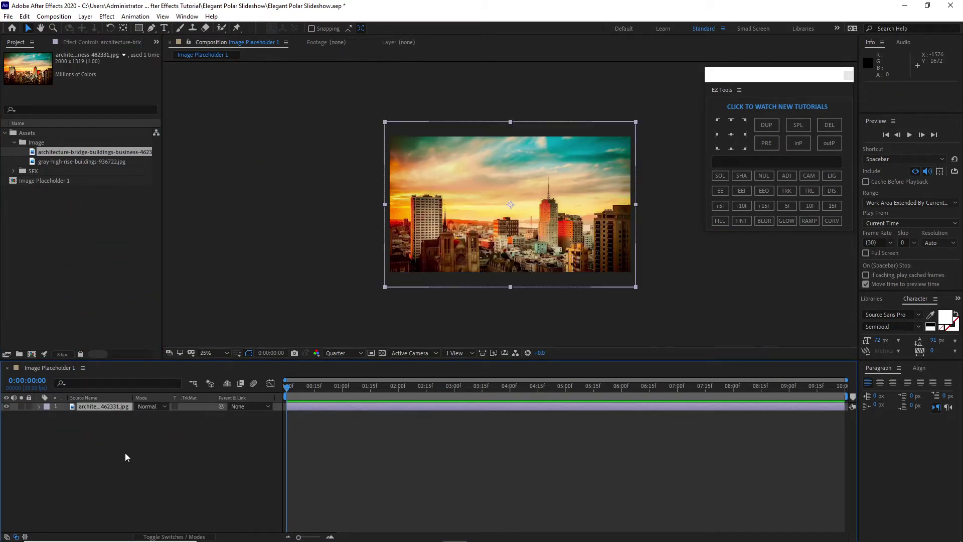
pyautogui.press('s')
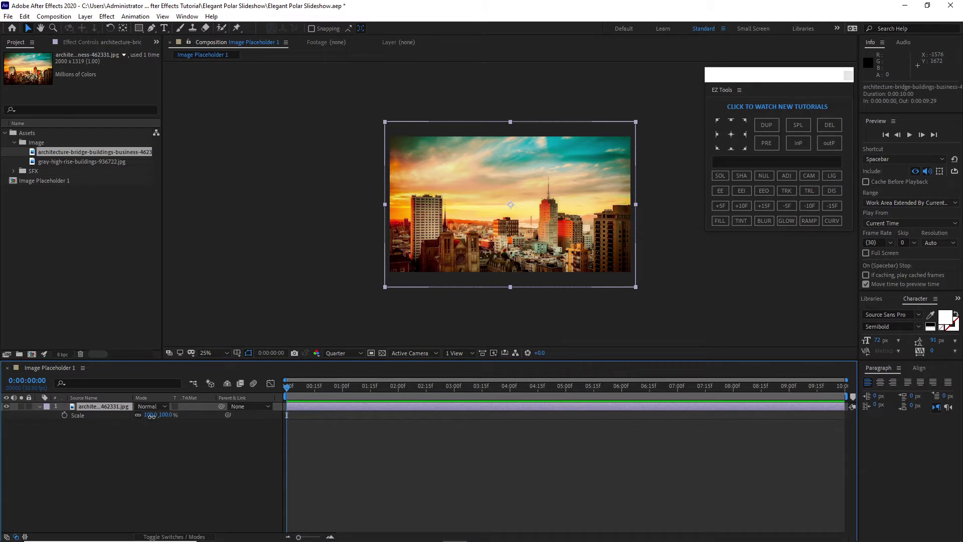
pyautogui.moveTo(150, 414); pyautogui.dragTo(149, 415)
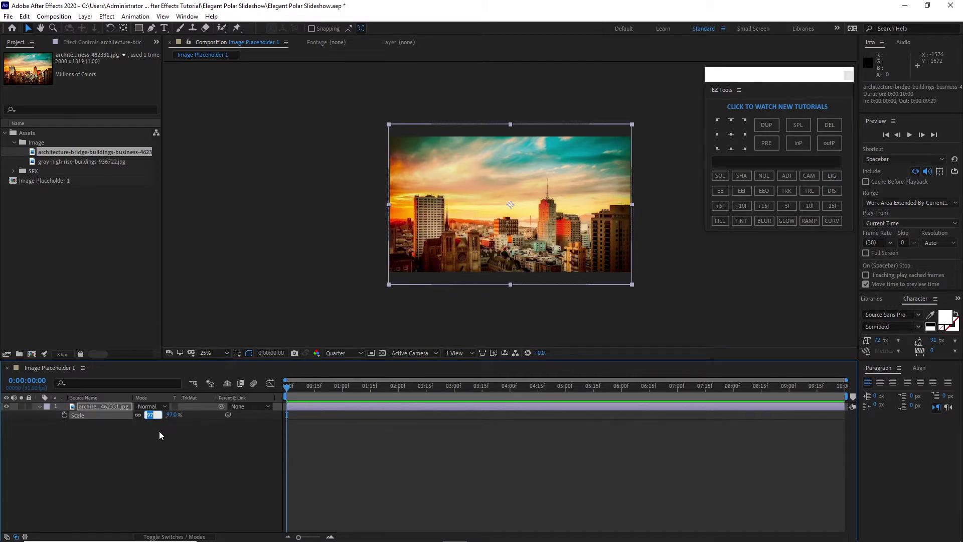
pyautogui.moveTo(425, 282); pyautogui.dragTo(425, 272)
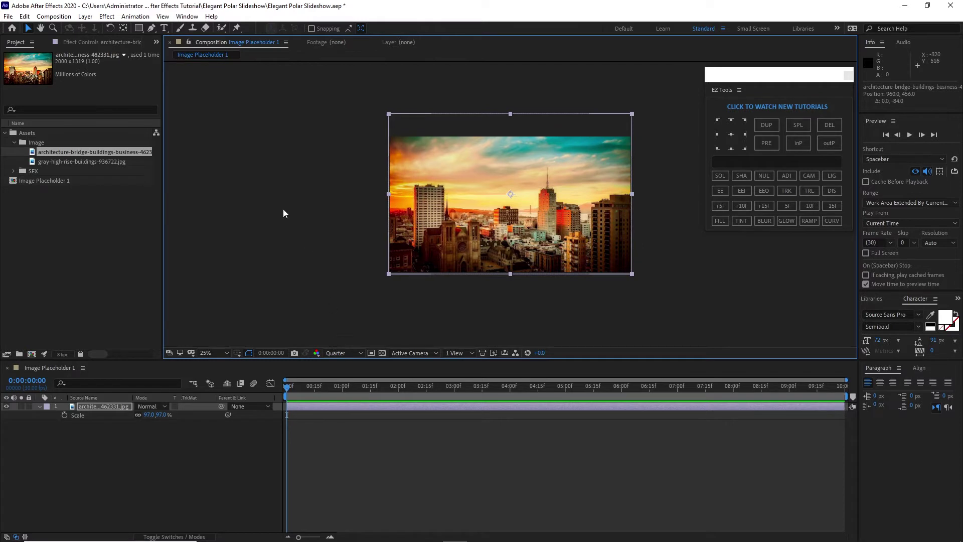
# Step: Create a new composition named Text 1
pyautogui.click(53, 16)
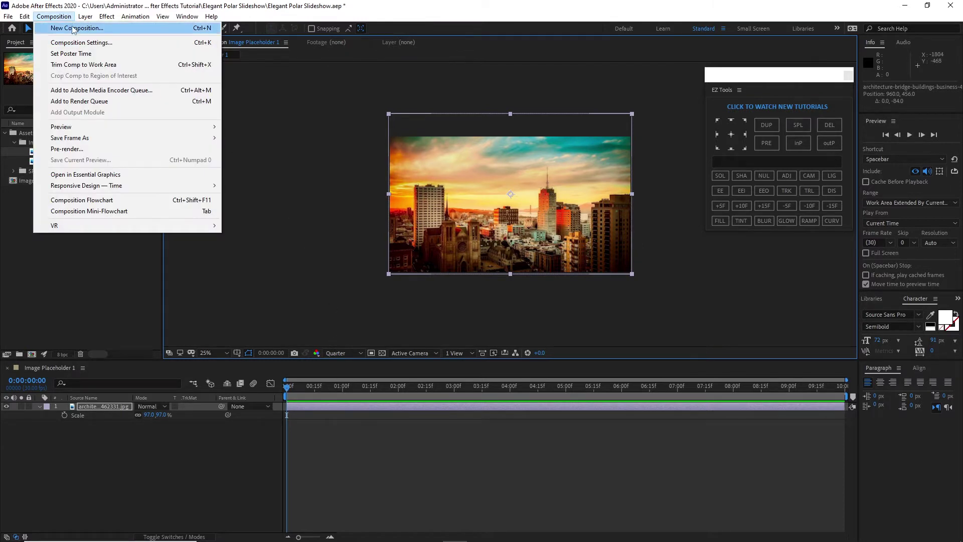
pyautogui.click(70, 40)
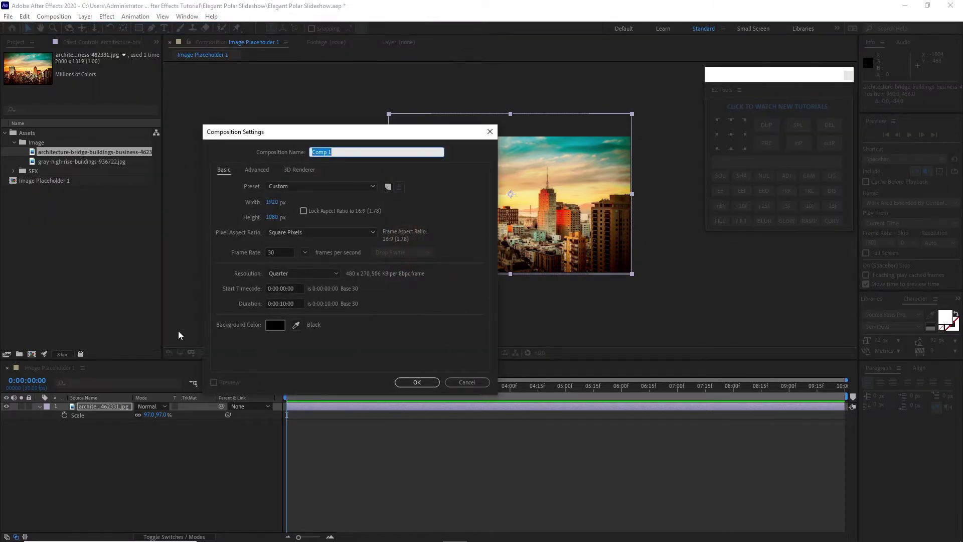
pyautogui.write('Text 1')
pyautogui.click(417, 382)
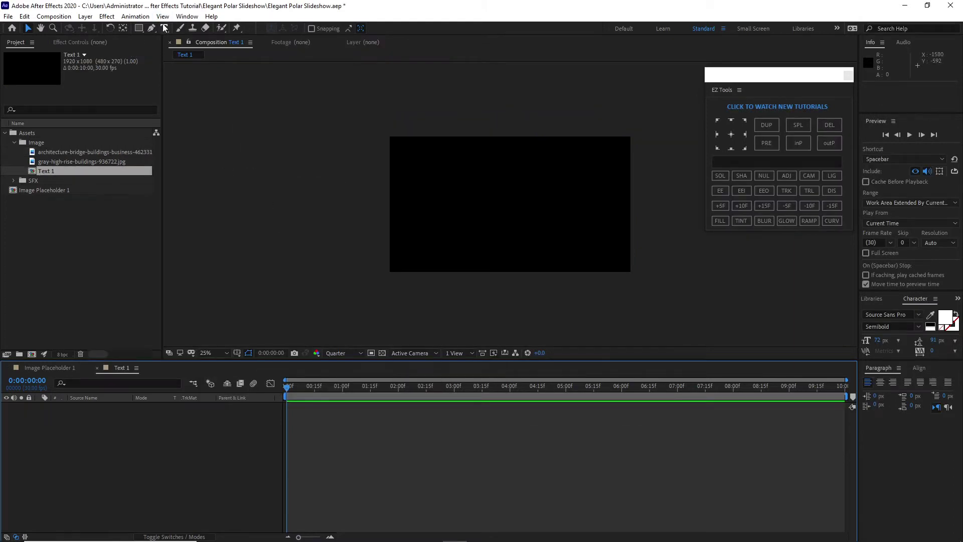
# Step: Add a two-line text layer reading "ELEGANT POLAR" and "SLIDESHOW" in the Text 1 composition
pyautogui.click(164, 28)
pyautogui.click(442, 196)
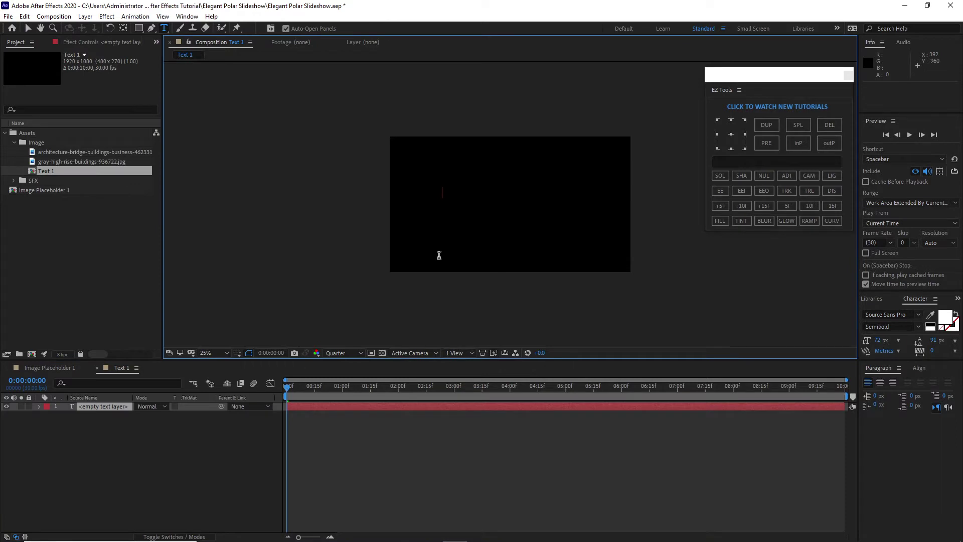
pyautogui.write('ELEGANT POLAR')
pyautogui.press('Return')
pyautogui.write('SLIDES')
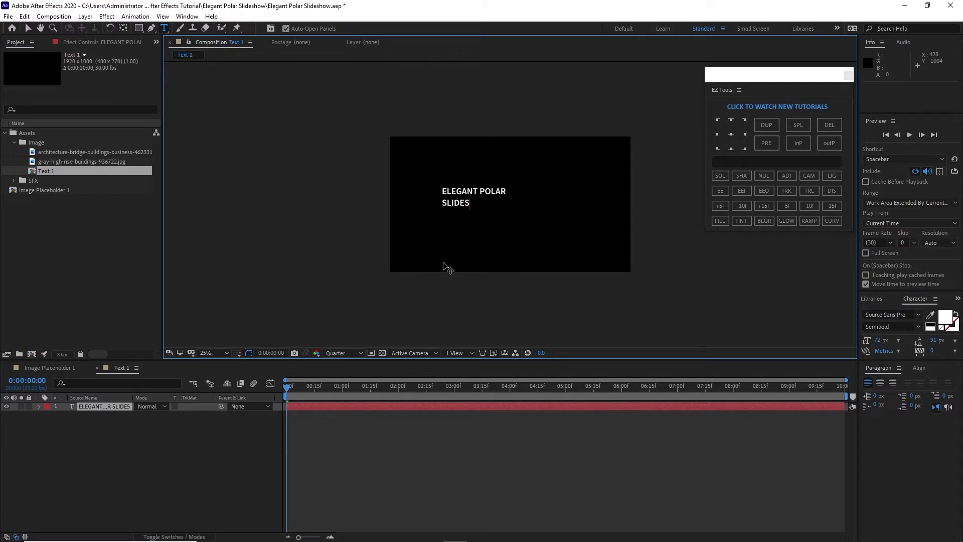
pyautogui.write('HOW')
pyautogui.press('Escape')
# Step: Centre-align the paragraph of the title text layer
pyautogui.press('v')
pyautogui.click(881, 382)
pyautogui.press('capslock')
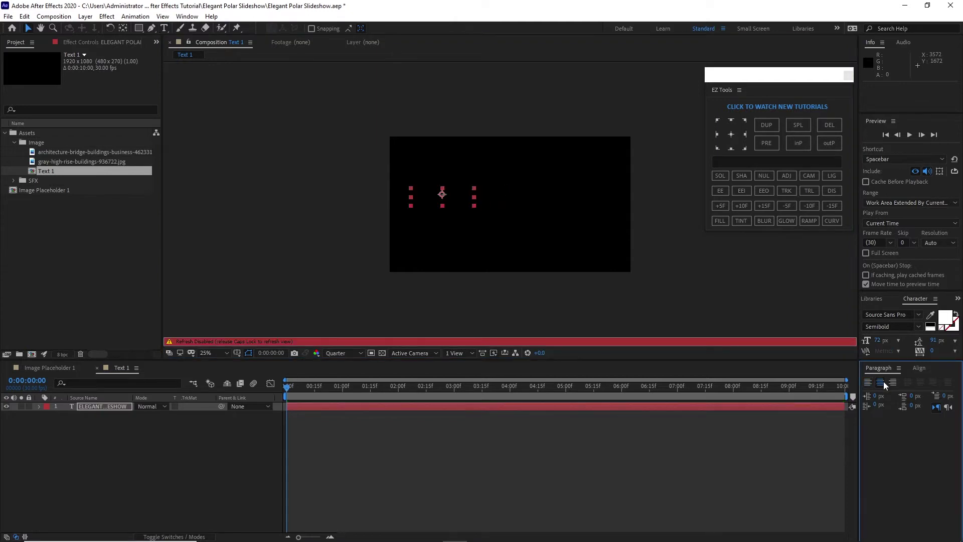
pyautogui.press('capslock')
# Step: Set the SLIDESHOW line's font size to 120 px and centre the text layer in the composition
pyautogui.hotkey('ctrl', 't')
pyautogui.moveTo(425, 208); pyautogui.dragTo(486, 212)
pyautogui.click(886, 345)
pyautogui.write('12')
pyautogui.press('Return')
pyautogui.write('0')
pyautogui.press('Return')
pyautogui.press('Escape')
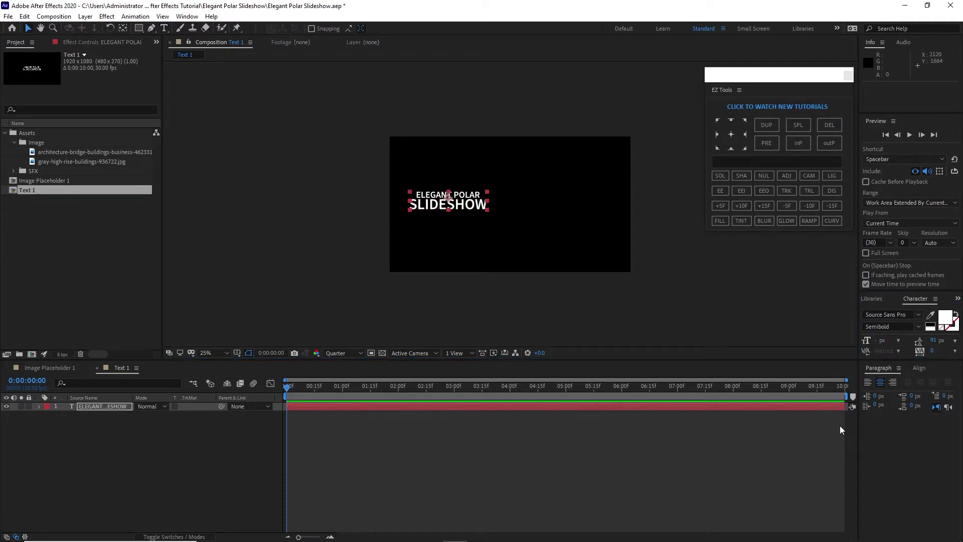
pyautogui.click(919, 369)
pyautogui.click(886, 393)
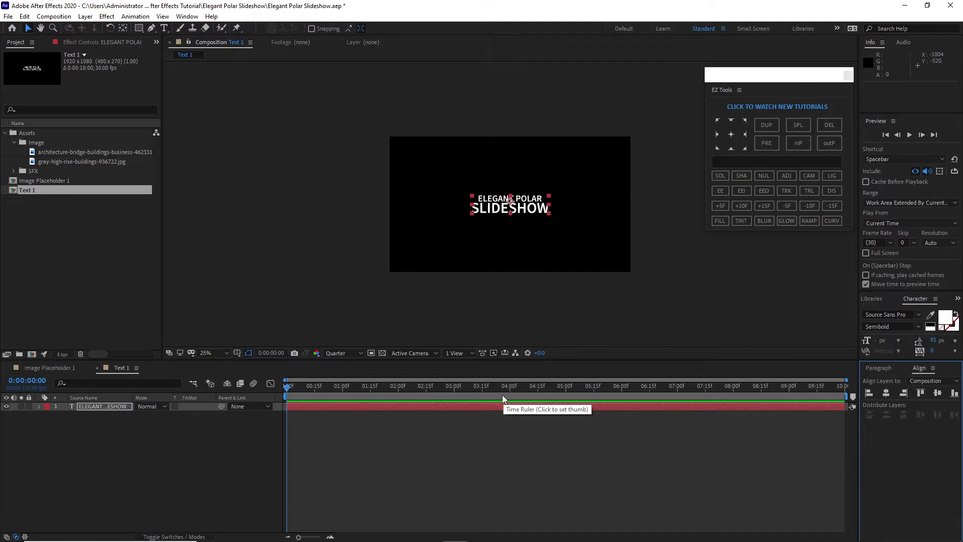
# Step: Create a new composition named Polar Matte 1
pyautogui.click(54, 16)
pyautogui.click(68, 28)
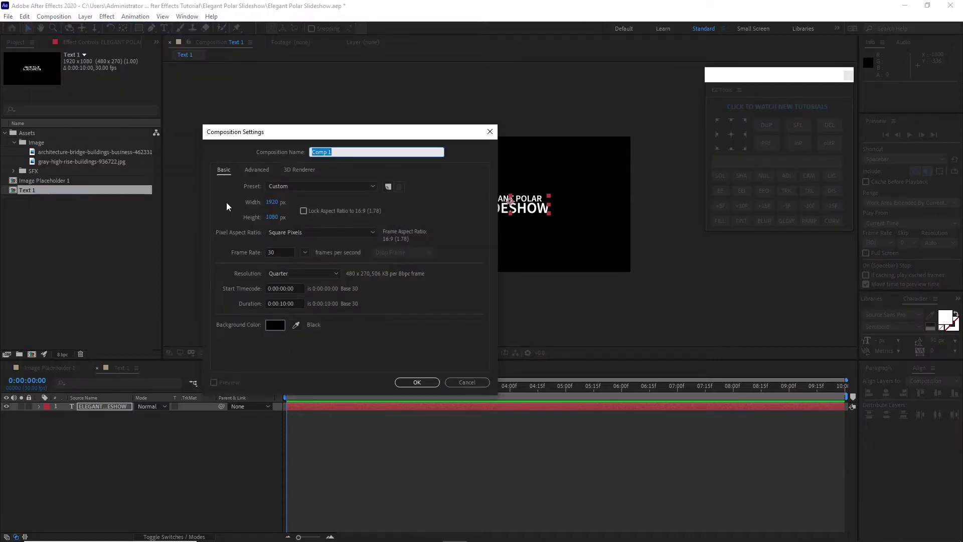
pyautogui.write('PO')
pyautogui.write('olarv')
pyautogui.press('BackSpace')
pyautogui.write('Matte')
pyautogui.click(410, 383)
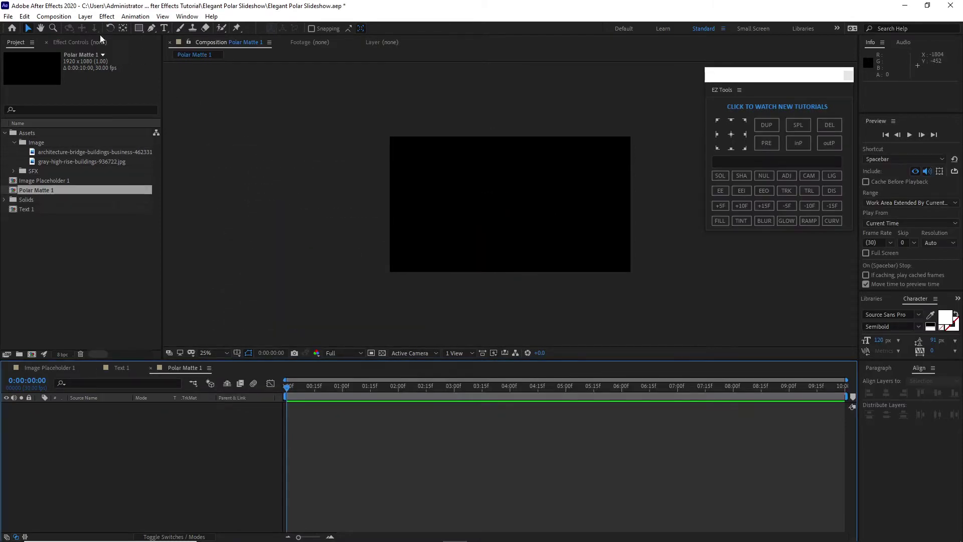
# Step: Add a white solid layer of 1920 x 1080 px to the Polar Matte 1 composition
pyautogui.click(86, 21)
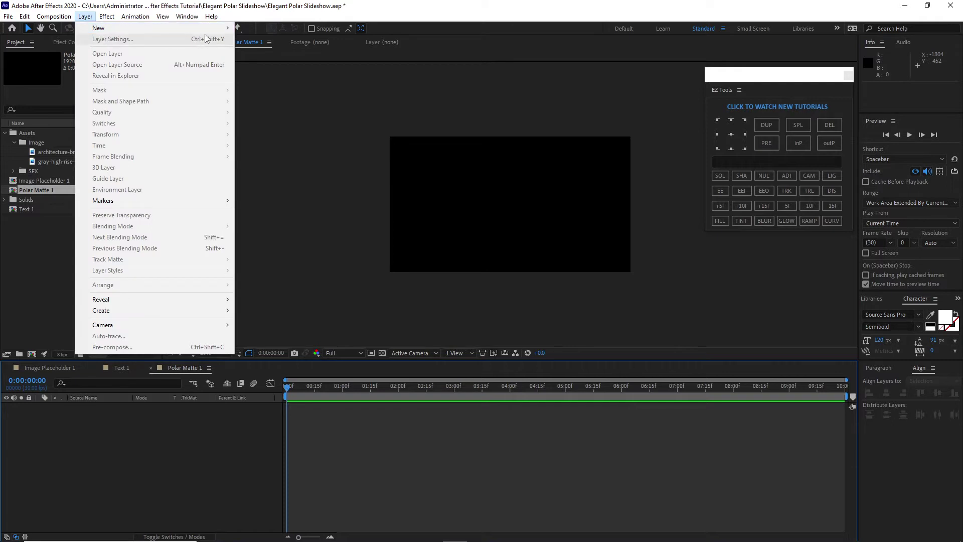
pyautogui.hotkey('ctrl', 'y')
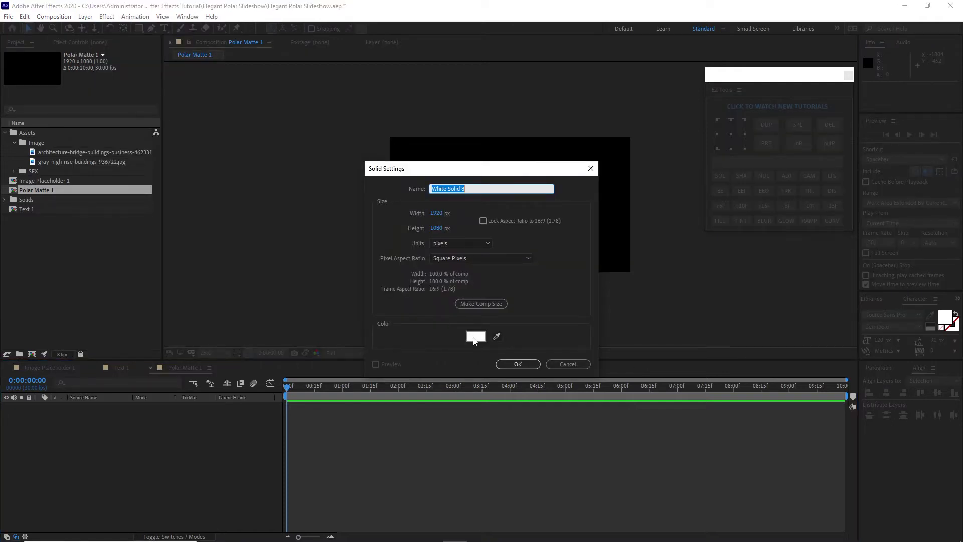
pyautogui.click(518, 364)
# Step: Apply the Polar Coordinates distort effect to the white solid
pyautogui.click(107, 16)
pyautogui.moveTo(159, 143)
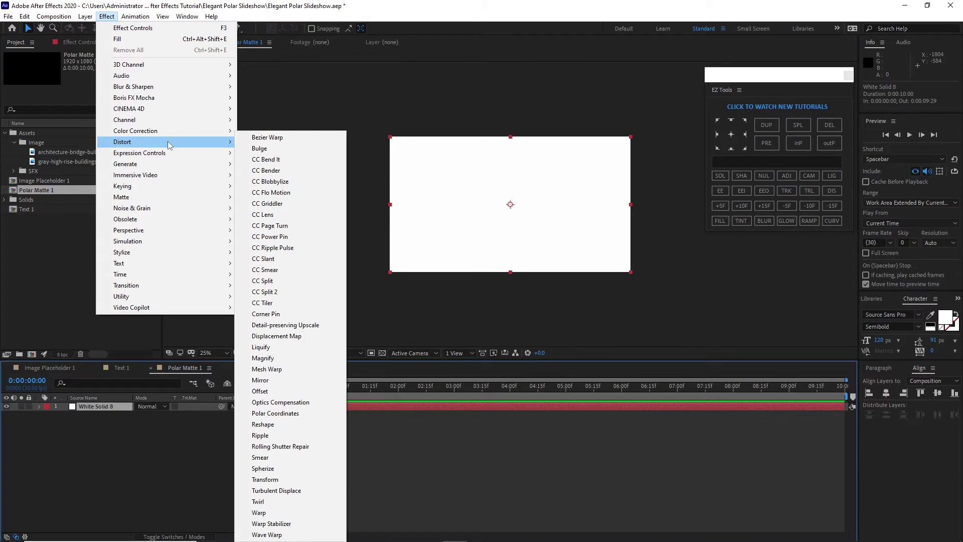
pyautogui.click(279, 416)
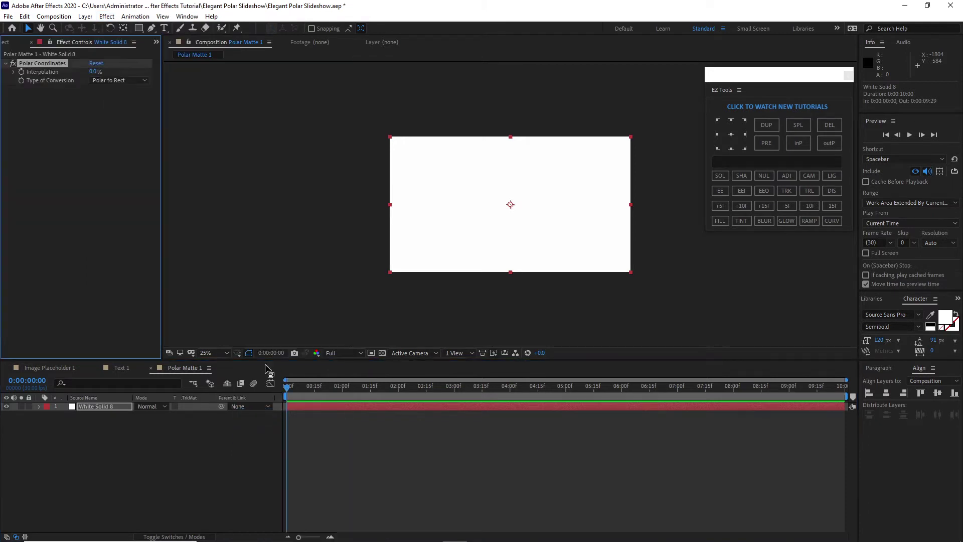
# Step: Move the current time to 1 second and shorten the work area to the first 3 seconds
pyautogui.click(343, 389)
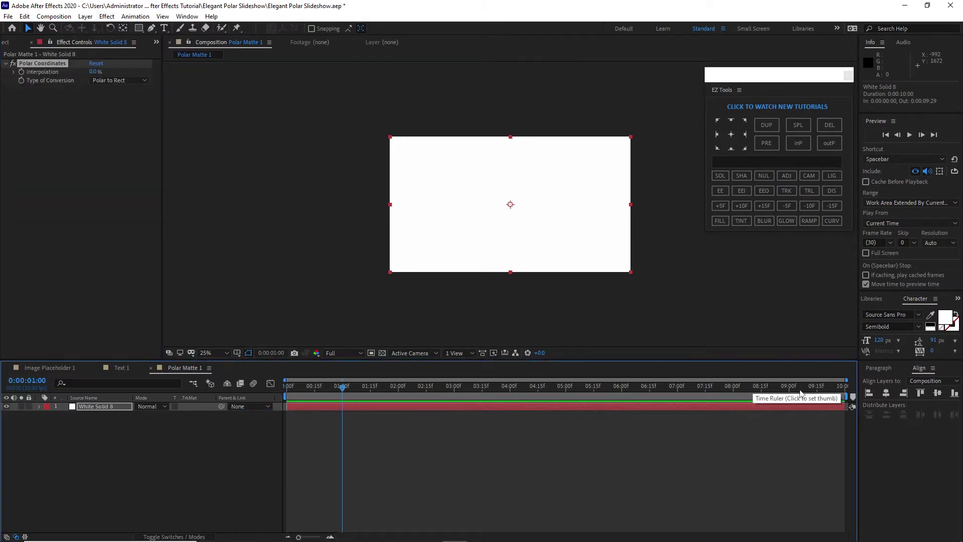
pyautogui.moveTo(847, 396); pyautogui.dragTo(453, 389)
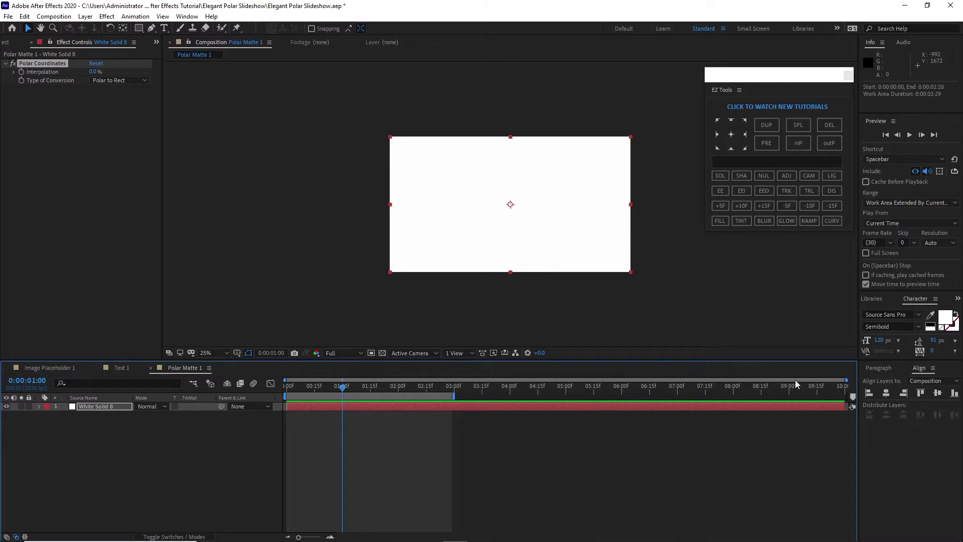
pyautogui.moveTo(847, 380); pyautogui.dragTo(589, 373)
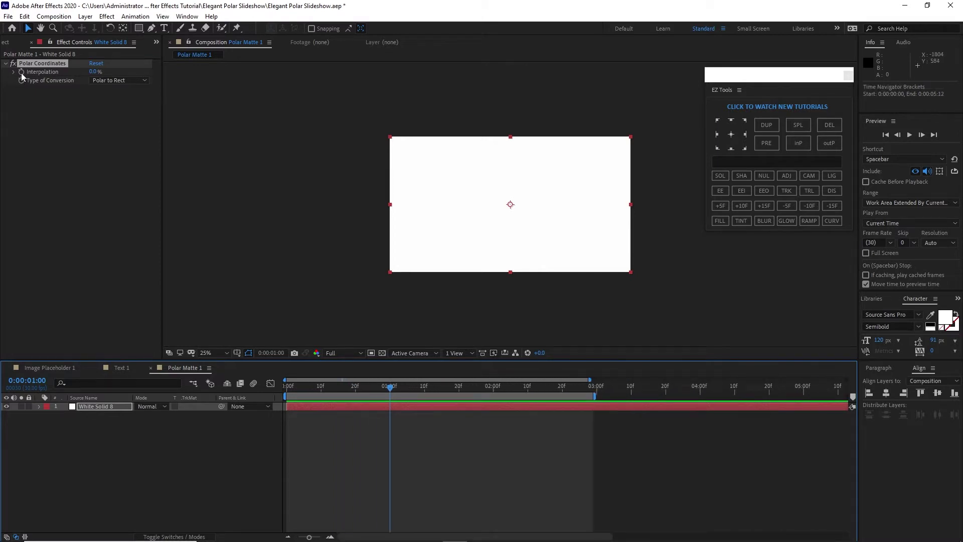
# Step: Keyframe the Polar Coordinates Interpolation at 100% at 1 second and at the start of the composition
pyautogui.click(22, 76)
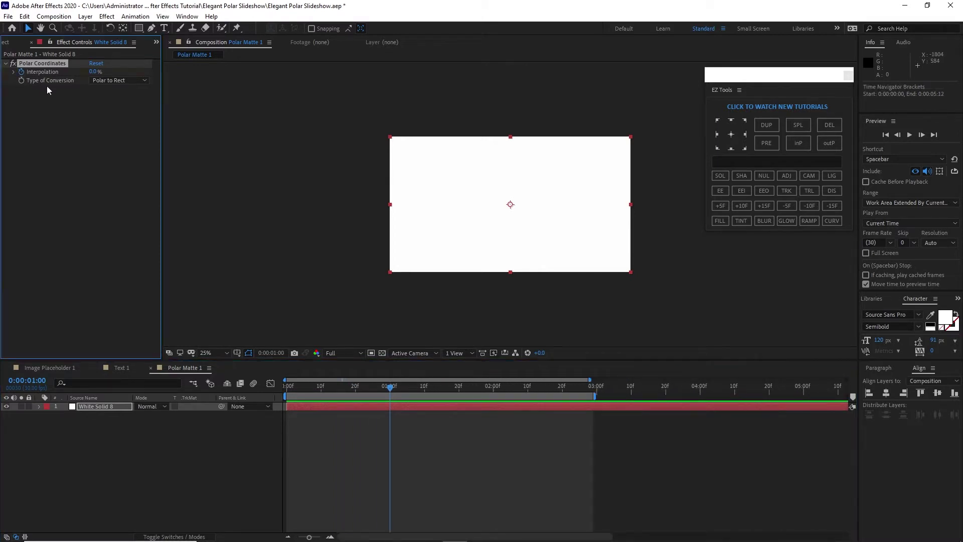
pyautogui.moveTo(90, 73); pyautogui.dragTo(151, 74)
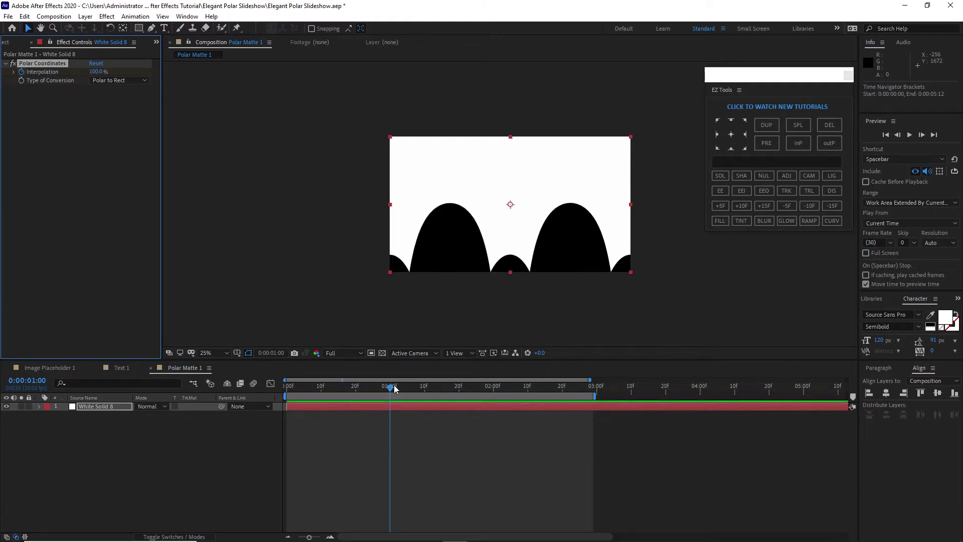
pyautogui.moveTo(392, 389); pyautogui.dragTo(286, 387)
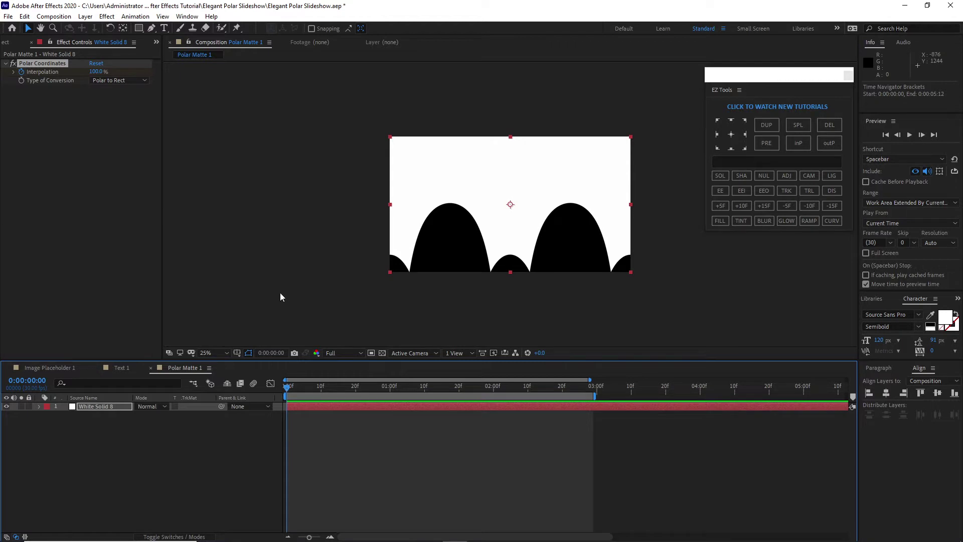
pyautogui.press('u')
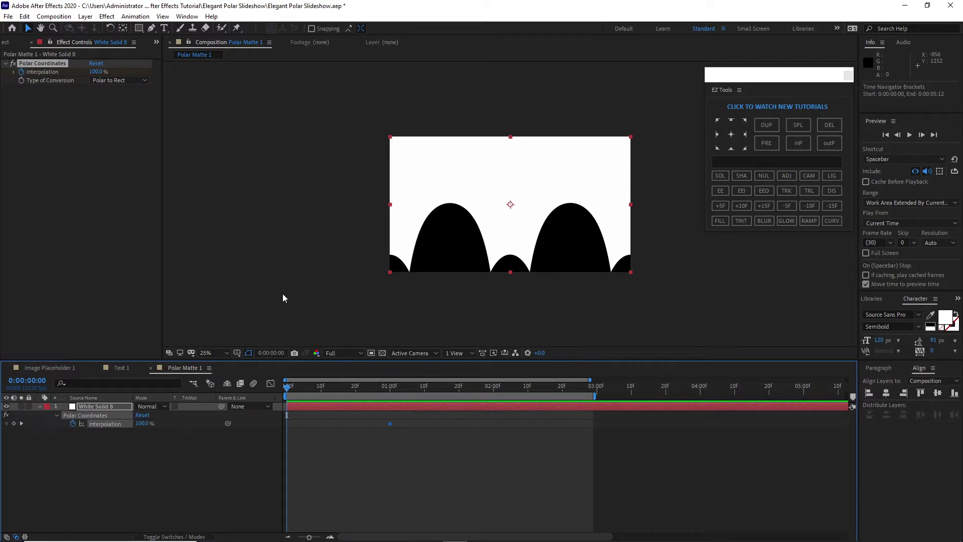
pyautogui.click(14, 425)
# Step: Set the Interpolation keyframe at 1 second to 0%
pyautogui.click(255, 447)
pyautogui.click(22, 424)
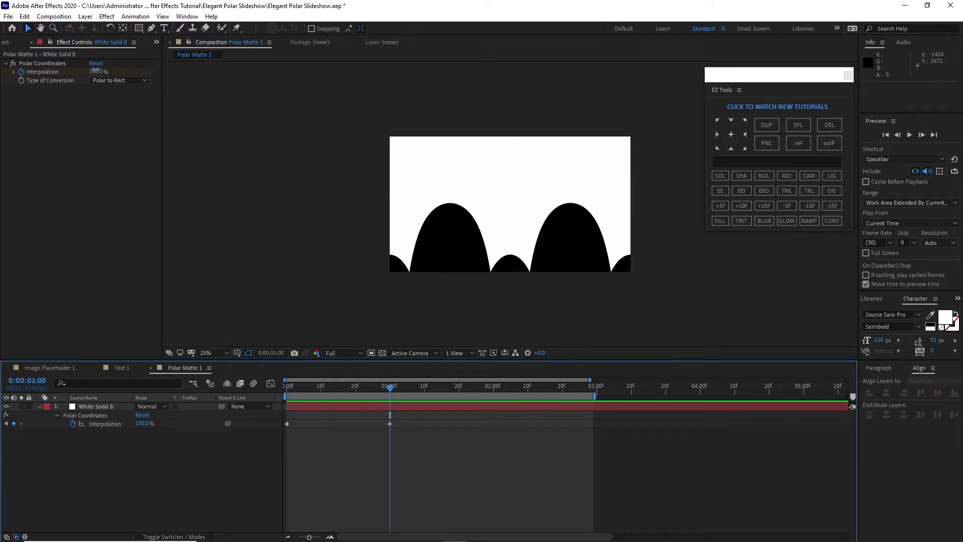
pyautogui.moveTo(96, 71); pyautogui.dragTo(49, 76)
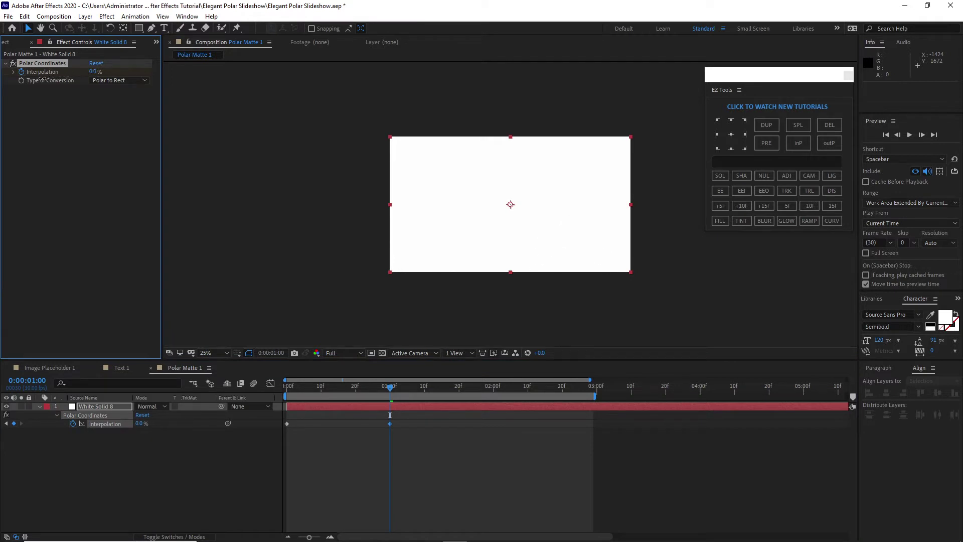
# Step: Set the Polar Coordinates conversion type to Rect to Polar and scrub through the first second of the animation
pyautogui.click(98, 81)
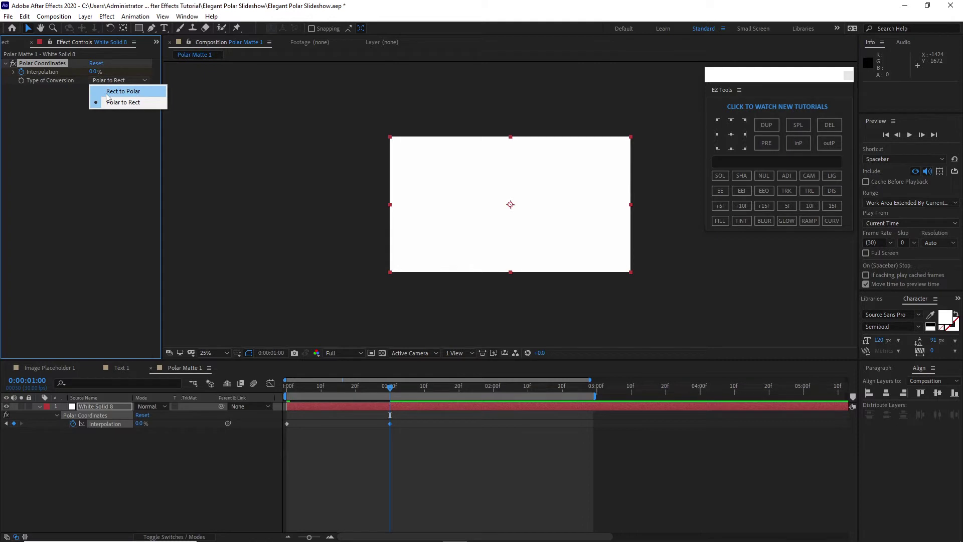
pyautogui.click(123, 91)
pyautogui.moveTo(294, 386); pyautogui.dragTo(390, 385)
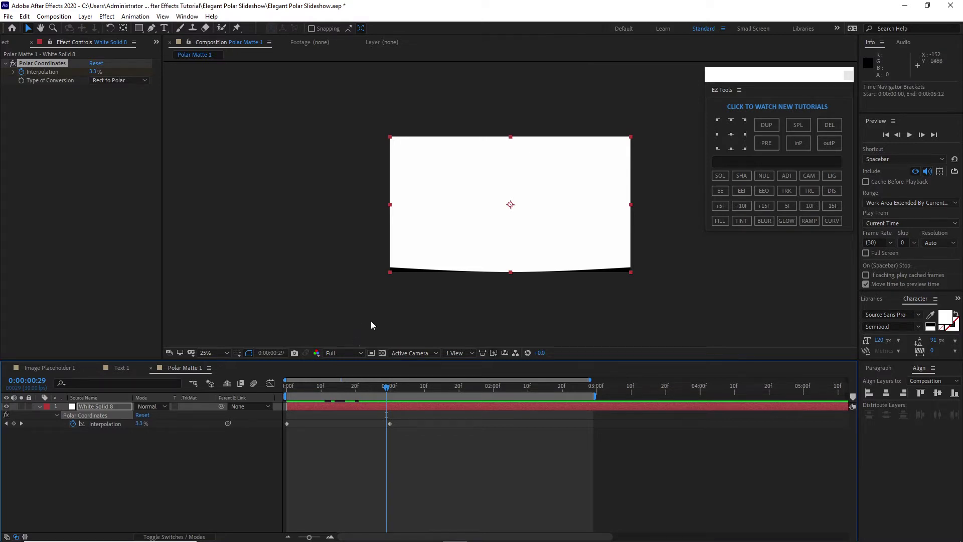
# Step: Add a Position keyframe to the white solid at 1 second, with its Position and Scale properties revealed
pyautogui.press('p')
pyautogui.hotkey('shift', 's')
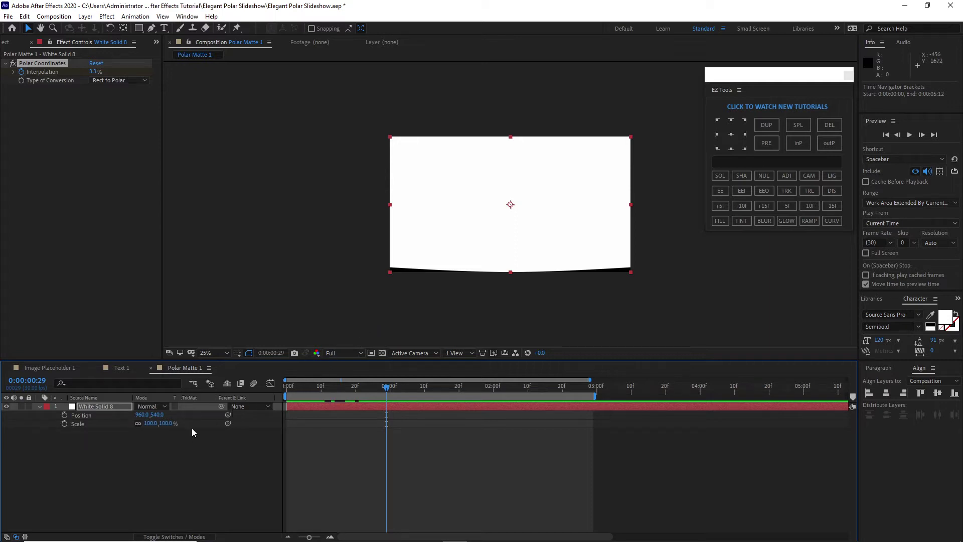
pyautogui.click(390, 391)
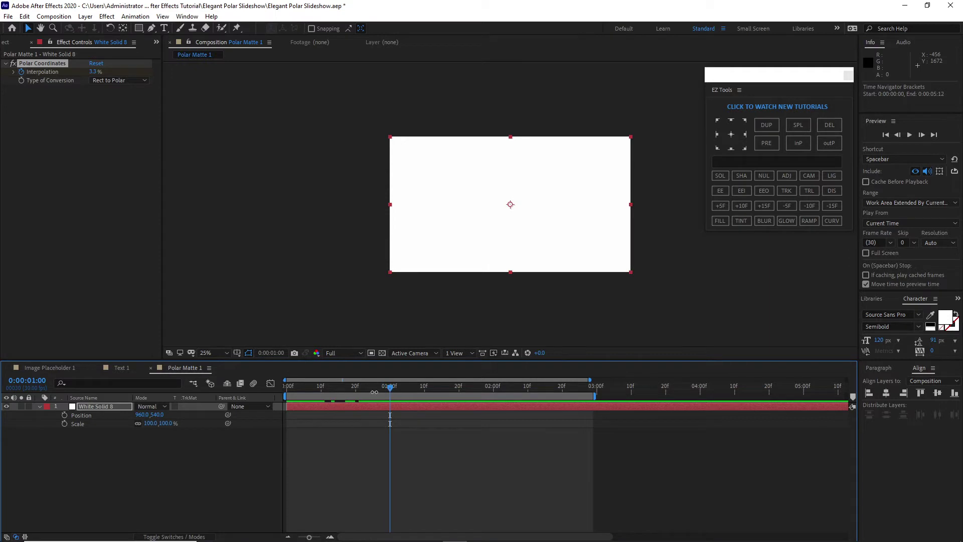
pyautogui.click(64, 415)
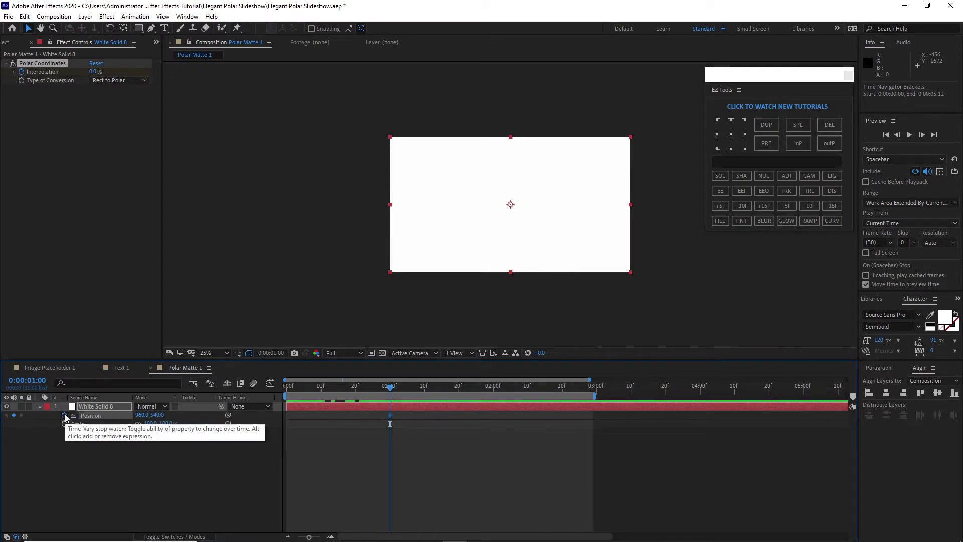
# Step: Show the Title/Action Safe guides and set the white solid's vertical position to 0 at 1 second
pyautogui.press('F2')
pyautogui.click(238, 353)
pyautogui.click(270, 366)
pyautogui.click(159, 415)
pyautogui.write('0')
pyautogui.press('Return')
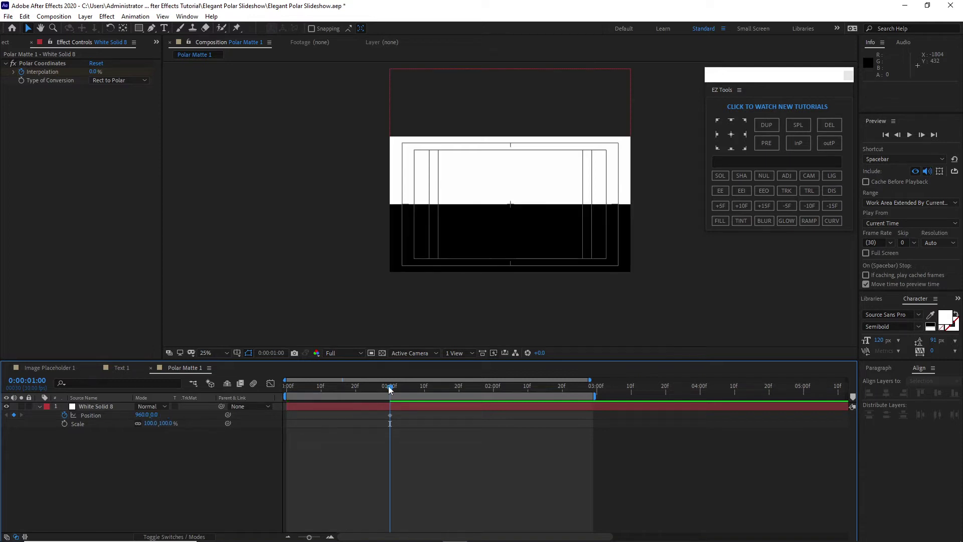
# Step: Add a Scale keyframe of 40% to the white solid at the start of the composition
pyautogui.moveTo(388, 386); pyautogui.dragTo(278, 383)
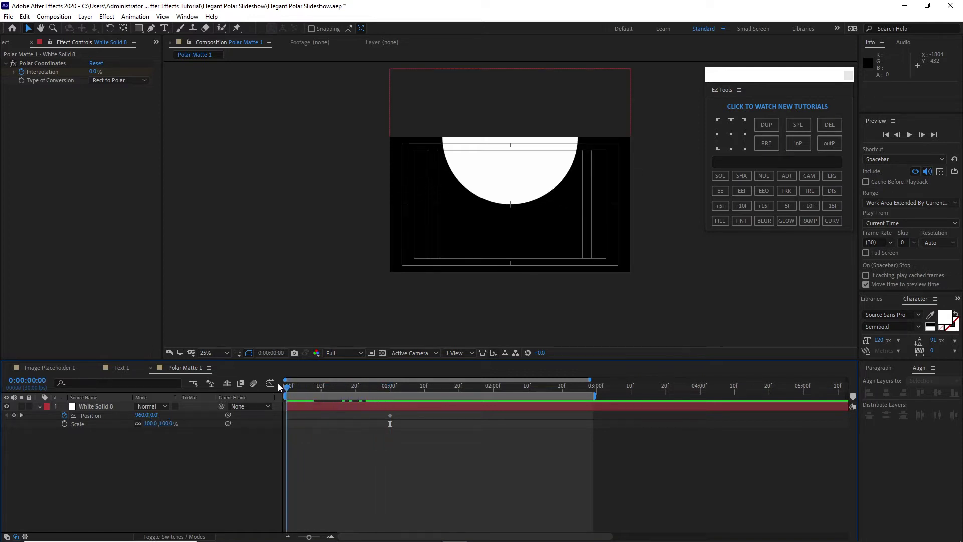
pyautogui.click(73, 422)
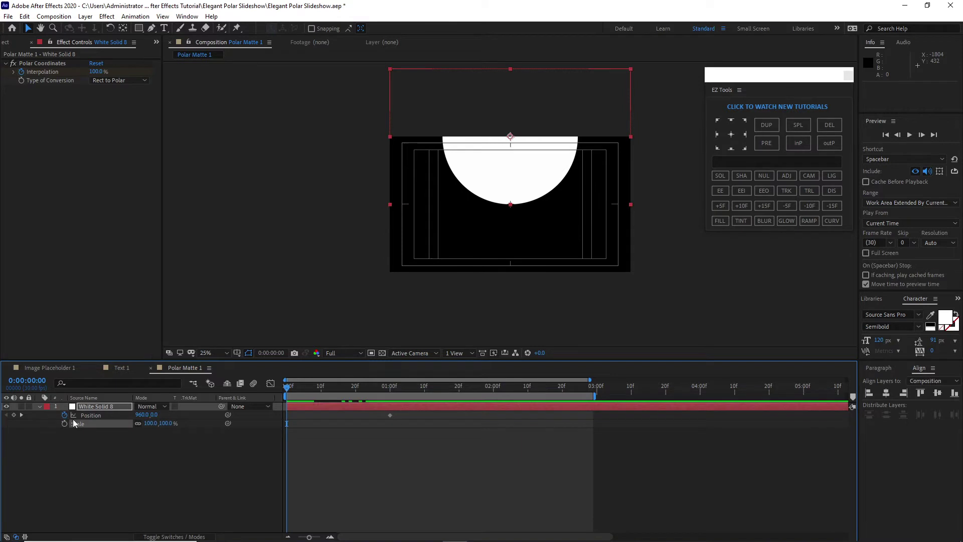
pyautogui.click(64, 423)
pyautogui.click(150, 423)
pyautogui.write('40')
pyautogui.click(319, 396)
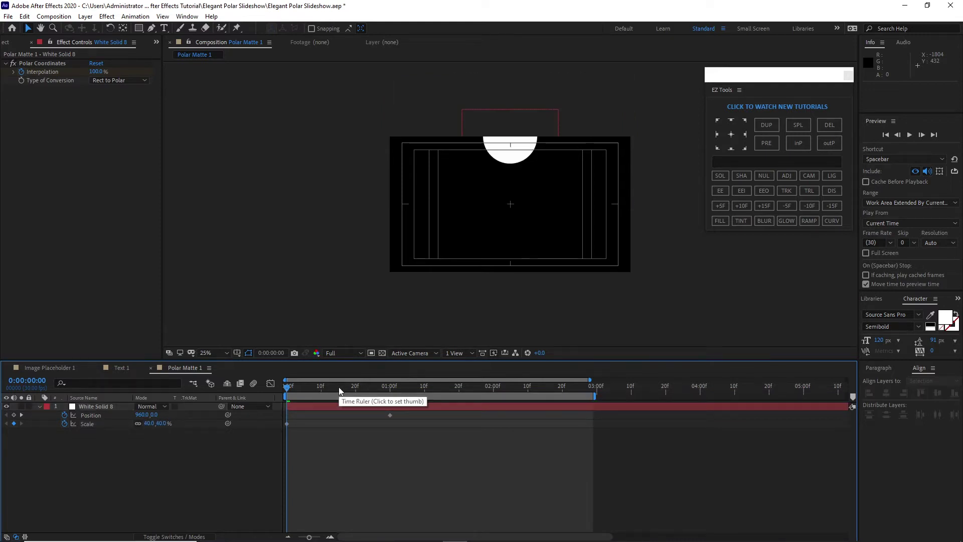
# Step: Set the white solid's Scale to 100% at 0:00:00:15
pyautogui.click(338, 387)
pyautogui.click(150, 424)
pyautogui.write('100')
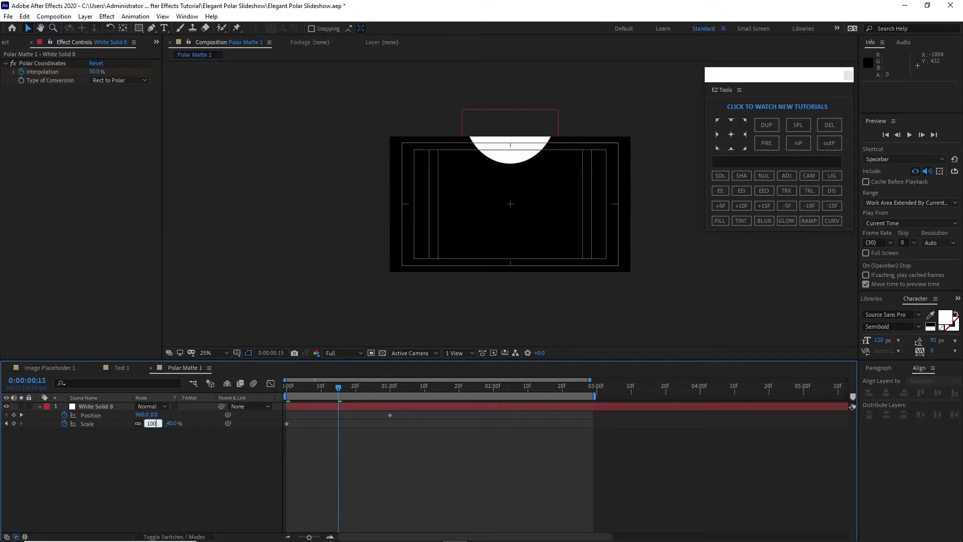
pyautogui.press('Return')
# Step: Keyframe the white solid's Position above the frame's top edge at the composition start and scrub through the first second
pyautogui.press('Home')
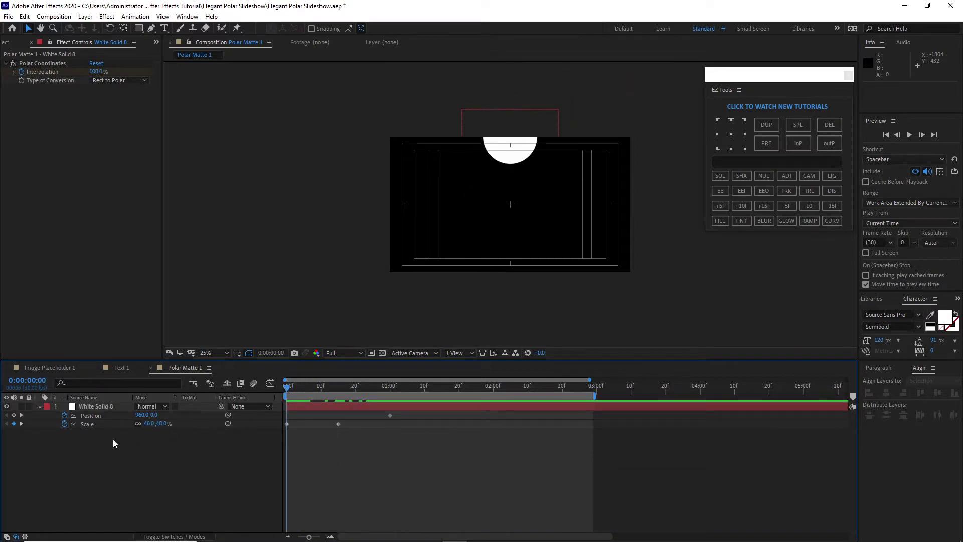
pyautogui.click(153, 415)
pyautogui.write('-63')
pyautogui.press('Return')
pyautogui.moveTo(128, 409); pyautogui.dragTo(78, 382)
pyautogui.moveTo(288, 387); pyautogui.dragTo(312, 389)
pyautogui.moveTo(342, 388); pyautogui.dragTo(396, 391)
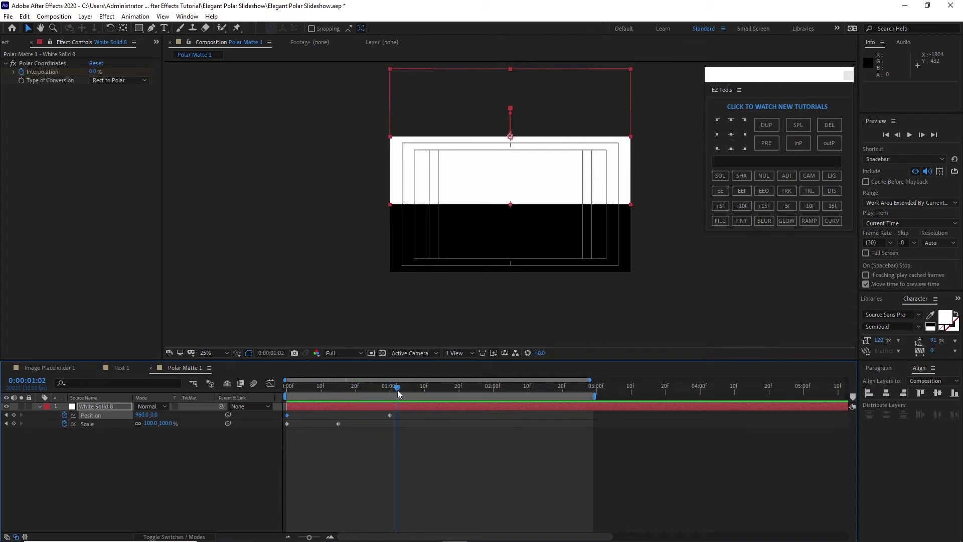
# Step: Set the white solid's vertical position to 162 at 2 seconds
pyautogui.click(492, 388)
pyautogui.click(189, 483)
pyautogui.click(152, 414)
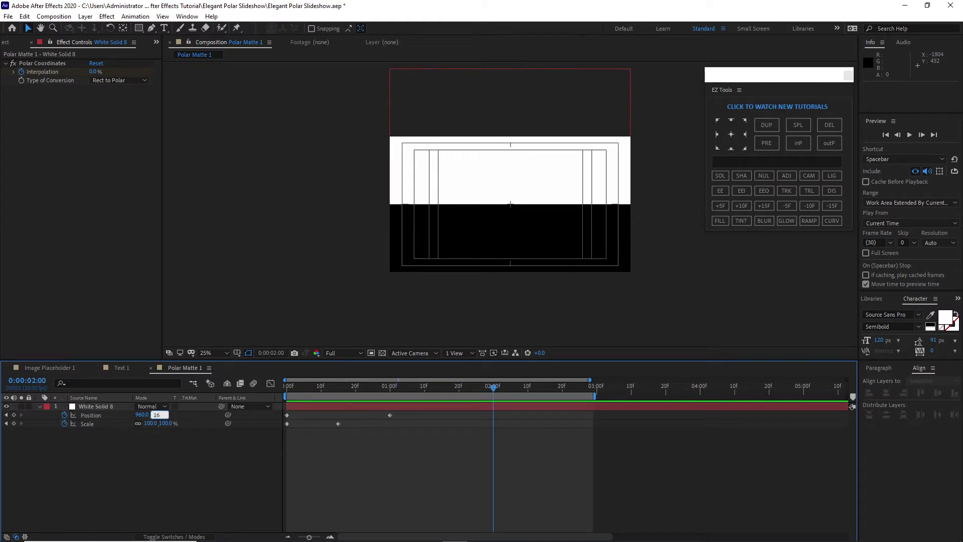
pyautogui.press('Return')
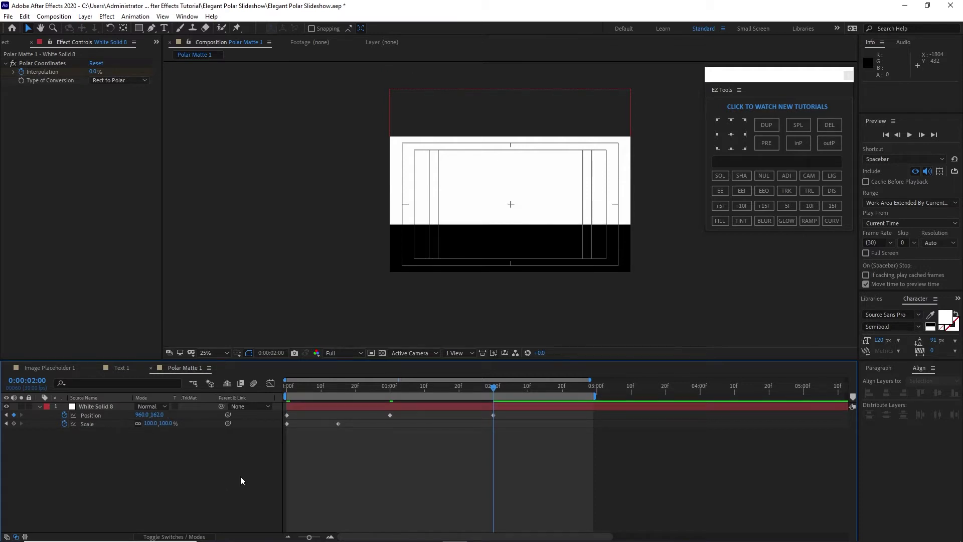
# Step: Apply Easy Ease to all of the white solid's keyframes and reshape their speed curves so the motion peaks early
pyautogui.press('u')
pyautogui.moveTo(518, 419); pyautogui.dragTo(275, 459)
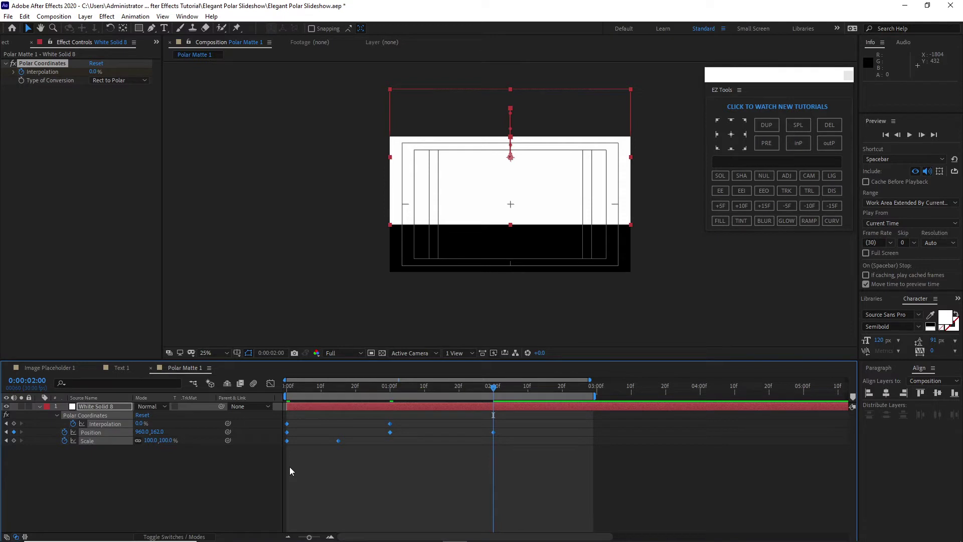
pyautogui.press('F9')
pyautogui.click(271, 384)
pyautogui.moveTo(321, 485)
pyautogui.mouseDown()
pyautogui.moveTo(371, 484)
pyautogui.moveTo(329, 482)
pyautogui.mouseUp()
# Step: Shorten the work area to end at 0:00:02:07 and preview the eased matte animation
pyautogui.moveTo(594, 396); pyautogui.dragTo(525, 400)
pyautogui.press('space')
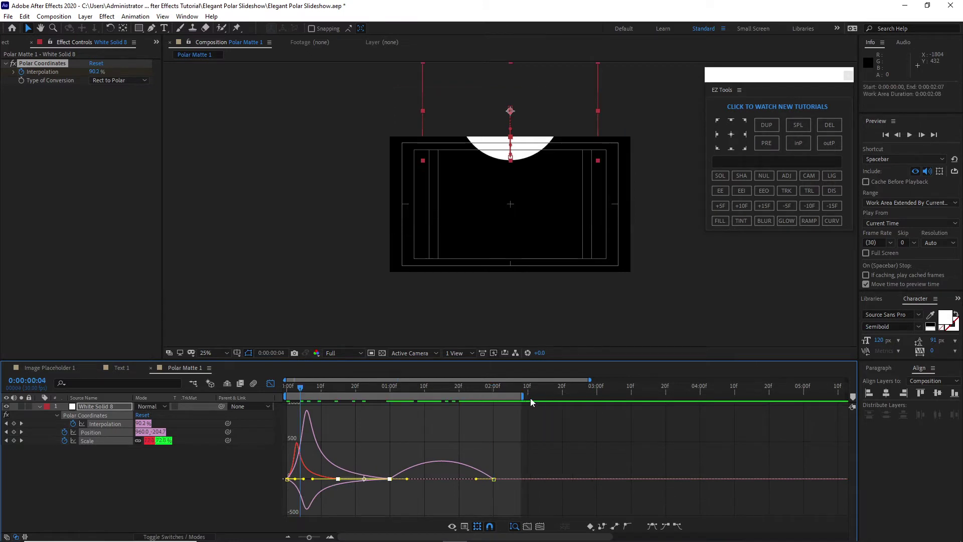
pyautogui.click(912, 136)
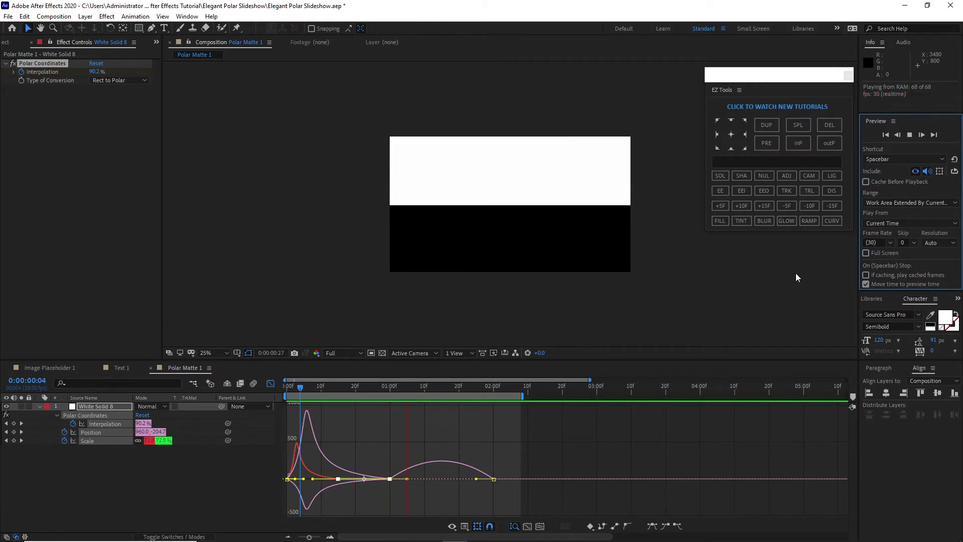
pyautogui.click(909, 135)
pyautogui.click(267, 384)
pyautogui.click(269, 384)
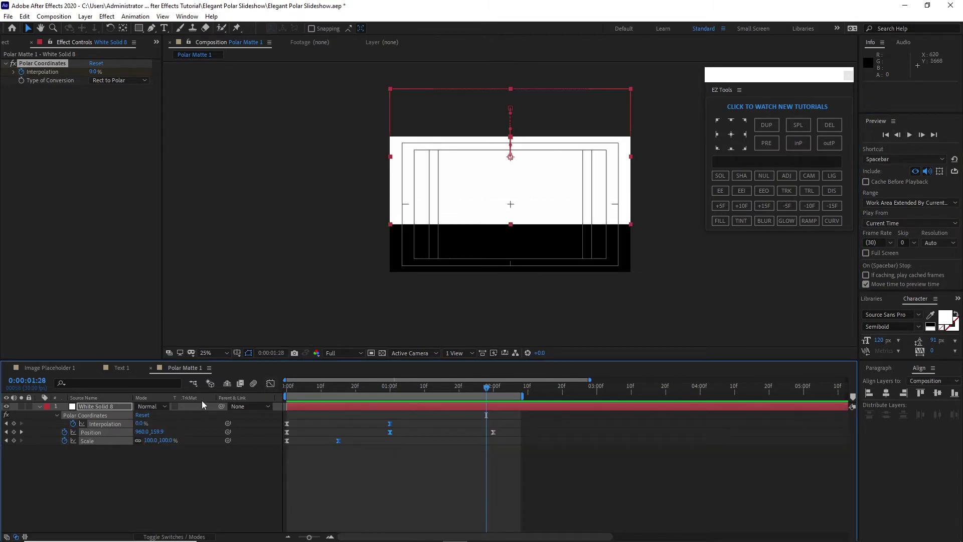
pyautogui.click(38, 409)
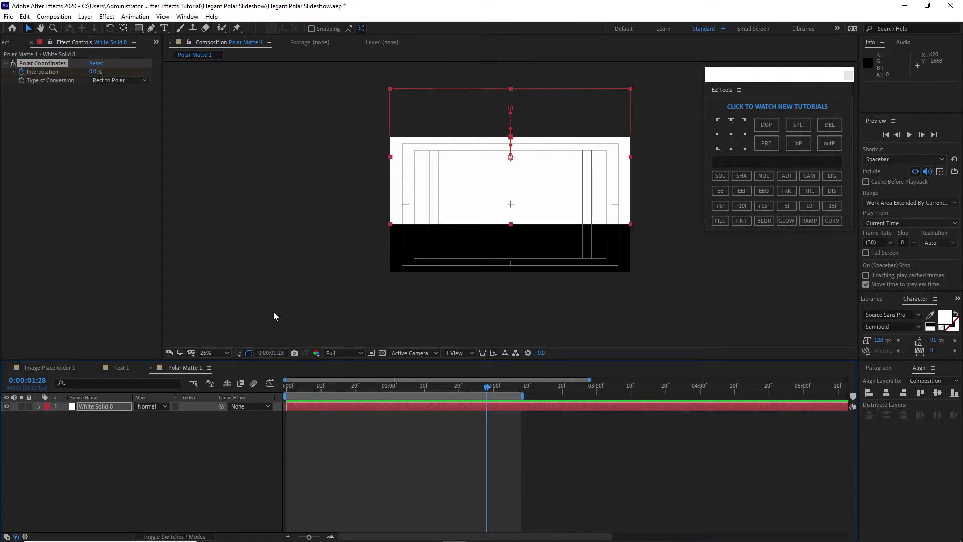
# Step: Create a new 1920 x 1080, 30 fps, 10-second composition named Media 1
pyautogui.click(53, 16)
pyautogui.click(65, 26)
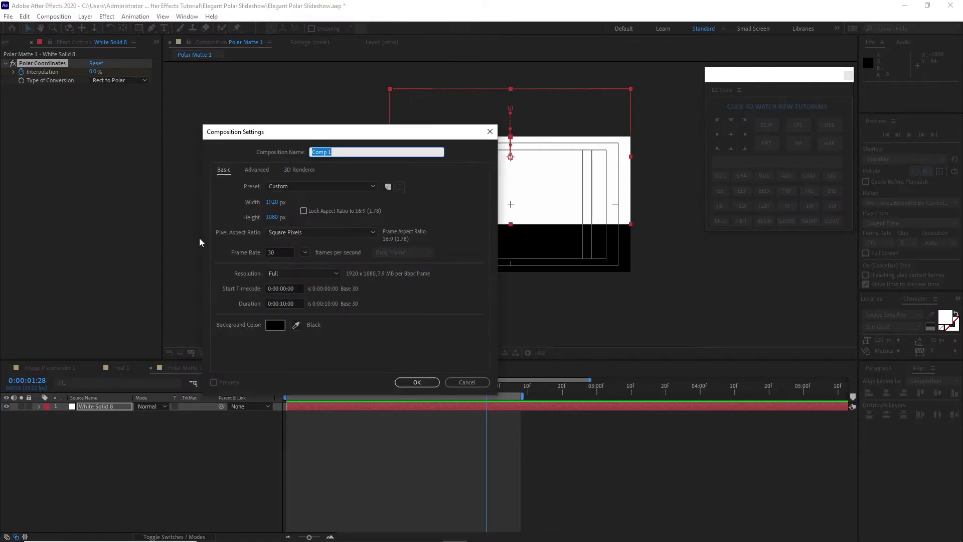
pyautogui.write('Media')
pyautogui.click(417, 382)
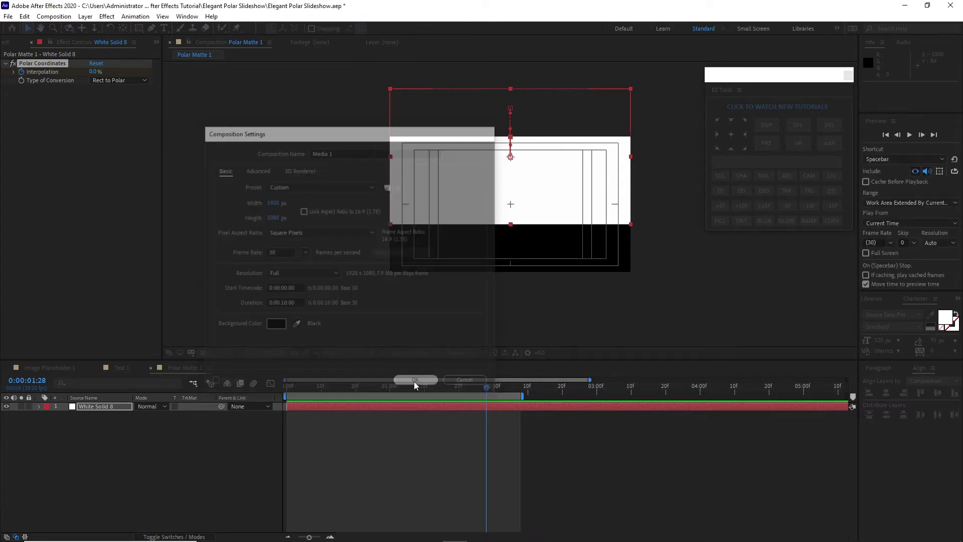
# Step: Add Polar Matte 1 above Image Placeholder 1 in Media 1 and set the image layer's track matte to Alpha Matte
pyautogui.click(17, 44)
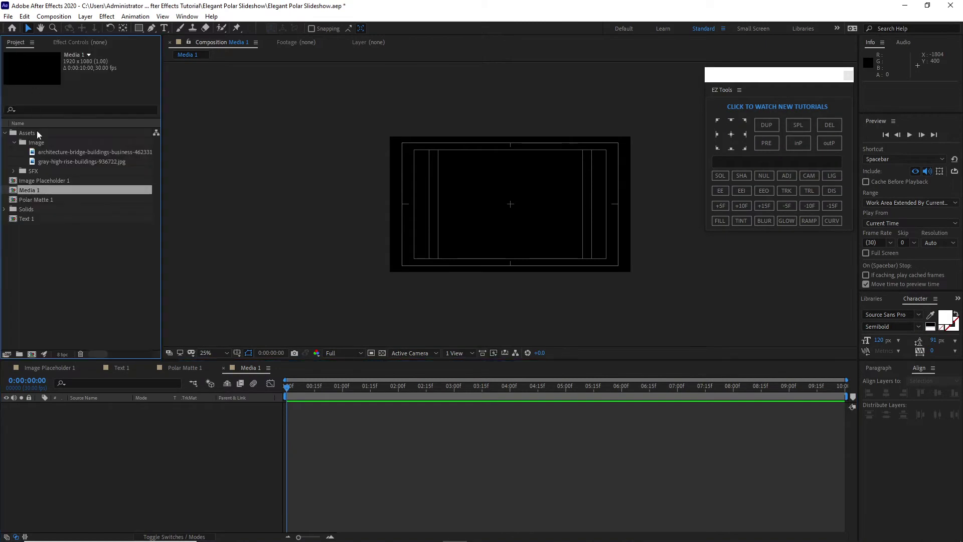
pyautogui.moveTo(35, 200); pyautogui.dragTo(73, 404)
pyautogui.moveTo(50, 180); pyautogui.dragTo(218, 415)
pyautogui.click(212, 417)
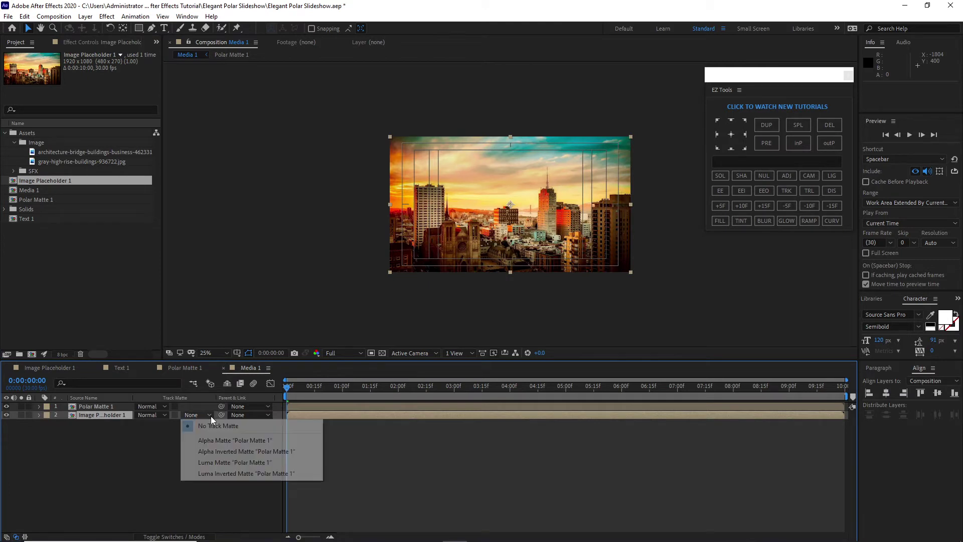
pyautogui.click(212, 440)
pyautogui.moveTo(287, 387); pyautogui.dragTo(458, 388)
# Step: Duplicate the Polar Matte 1 and Image Placeholder 1 layers together and label the copies purple
pyautogui.click(96, 408)
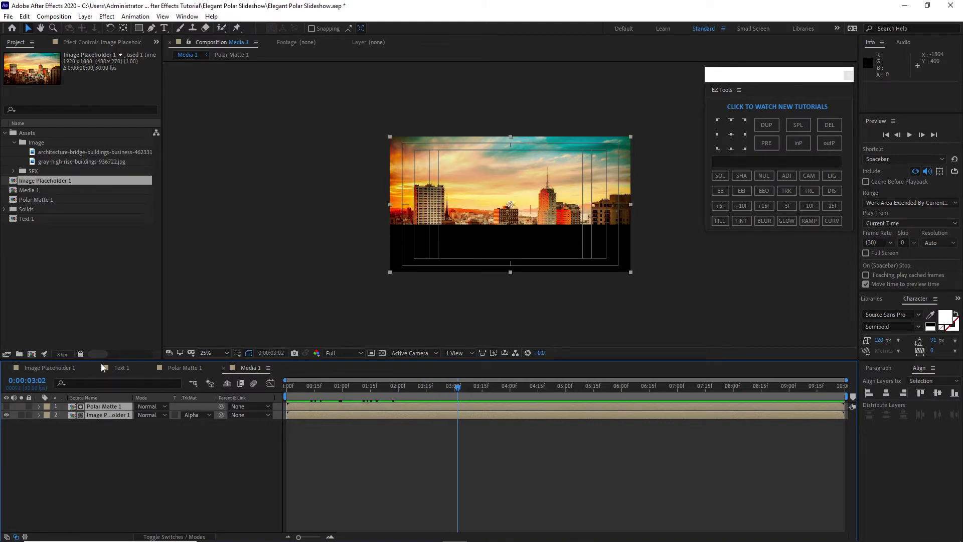
pyautogui.click(24, 16)
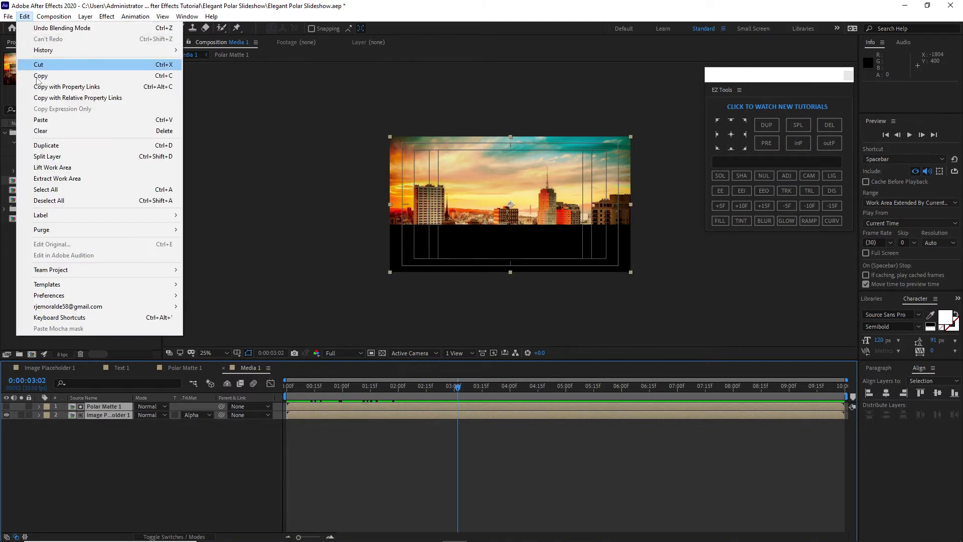
pyautogui.click(52, 149)
pyautogui.click(44, 411)
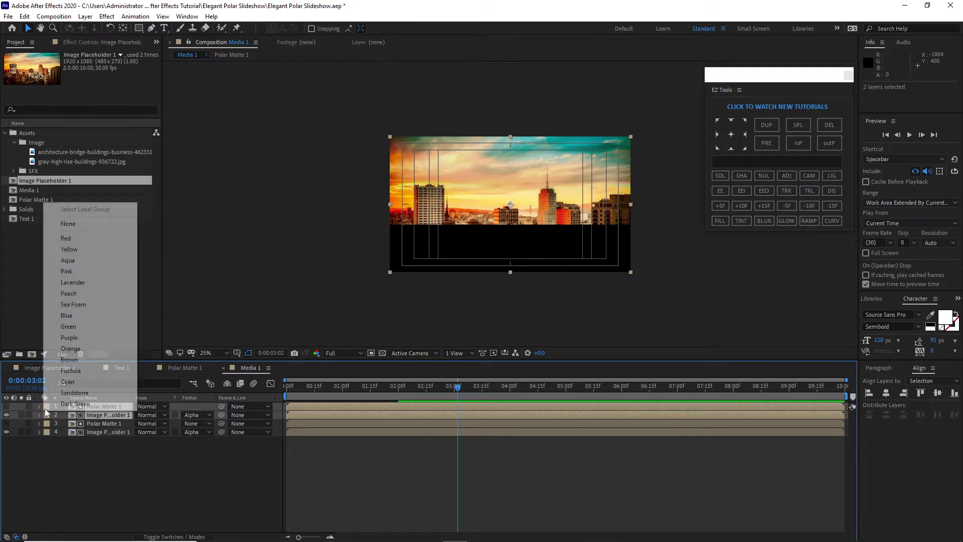
pyautogui.click(65, 337)
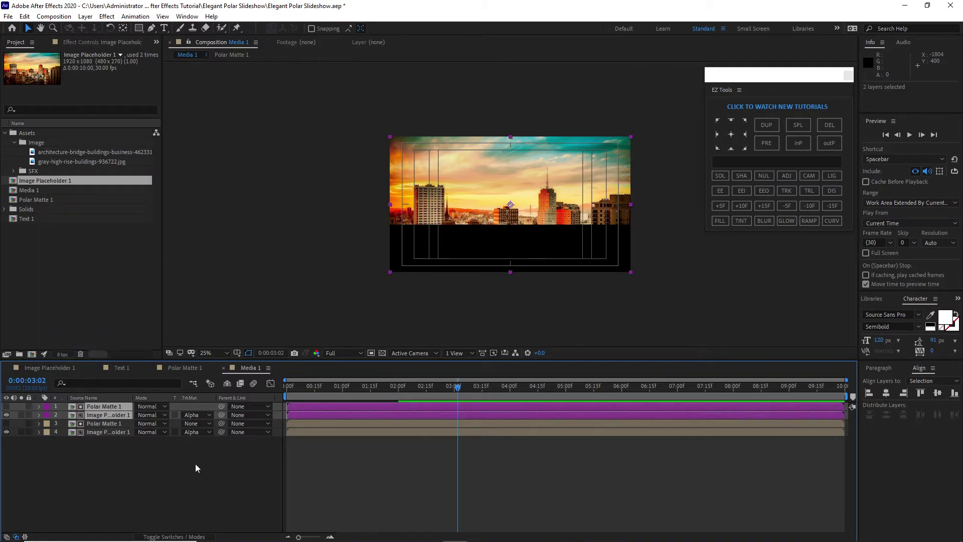
pyautogui.click(195, 464)
# Step: Rotate the topmost Polar Matte 1 layer by 180° and scrub back through the reveal
pyautogui.click(100, 406)
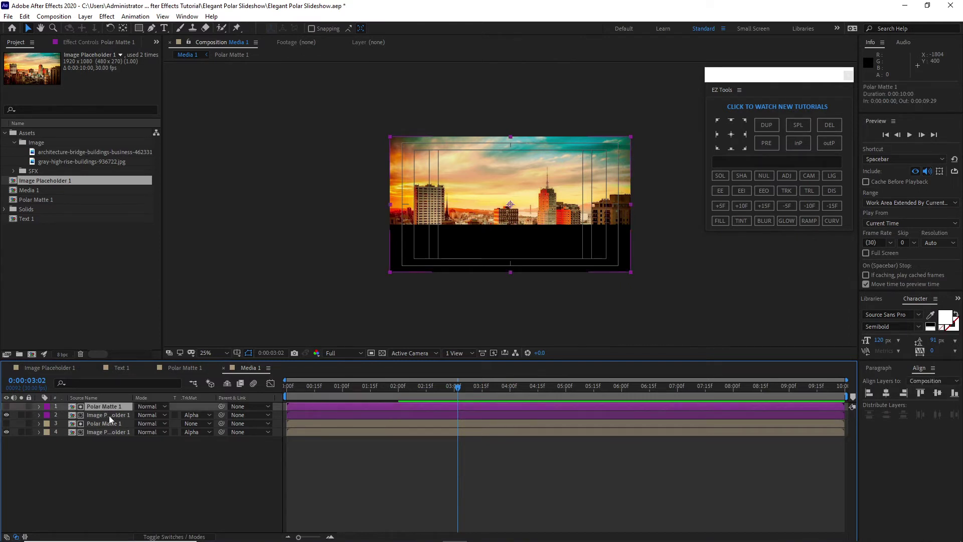
pyautogui.press('r')
pyautogui.click(150, 415)
pyautogui.write('180')
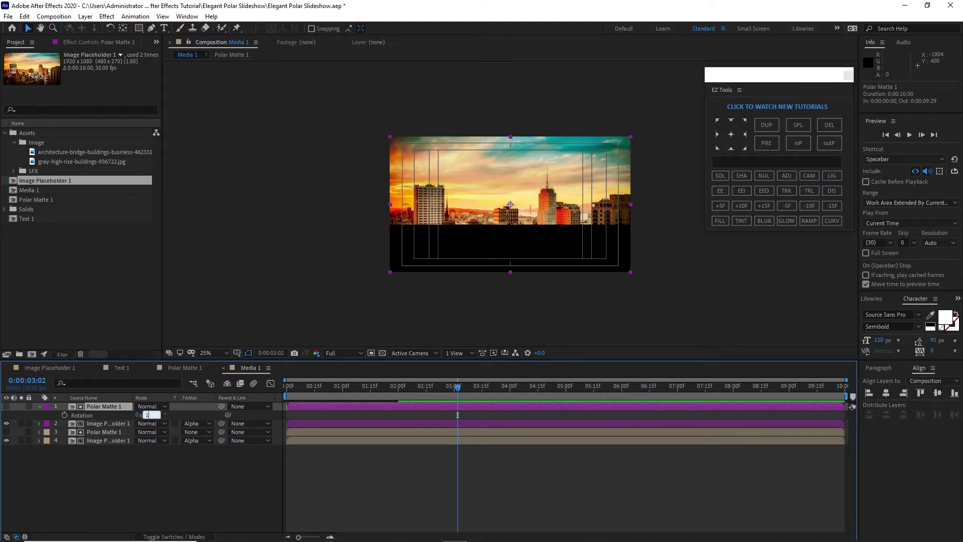
pyautogui.click(185, 474)
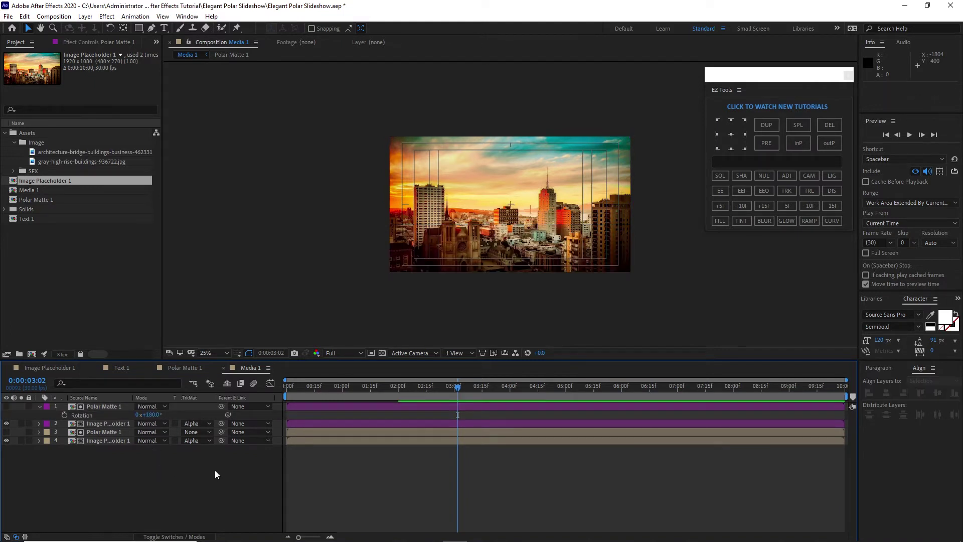
pyautogui.moveTo(457, 390); pyautogui.dragTo(348, 390)
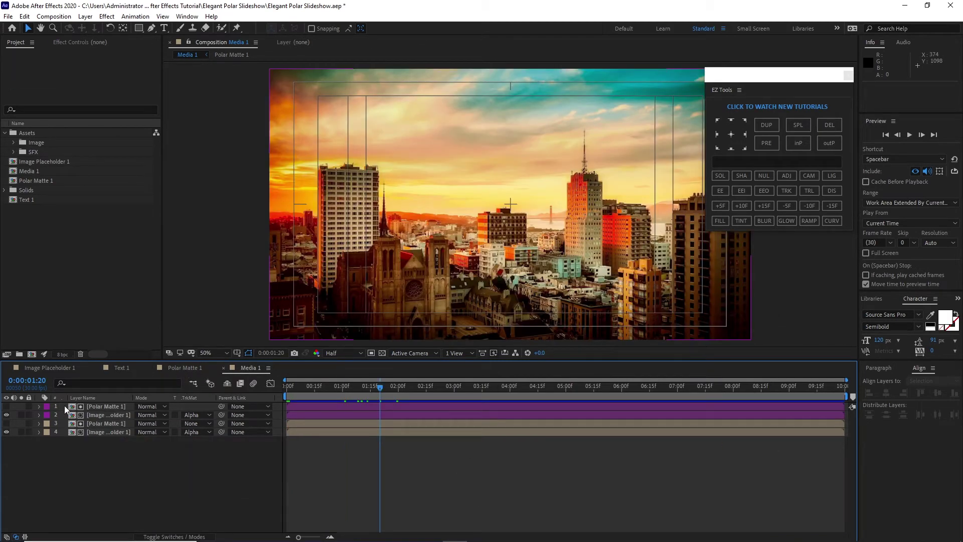
# Step: Pre-compose the two purple layers into a composition named Bottom, moving all attributes into it
pyautogui.click(64, 406)
pyautogui.keyDown('shift'); pyautogui.click(98, 414); pyautogui.keyUp('shift')
pyautogui.rightClick(98, 415)
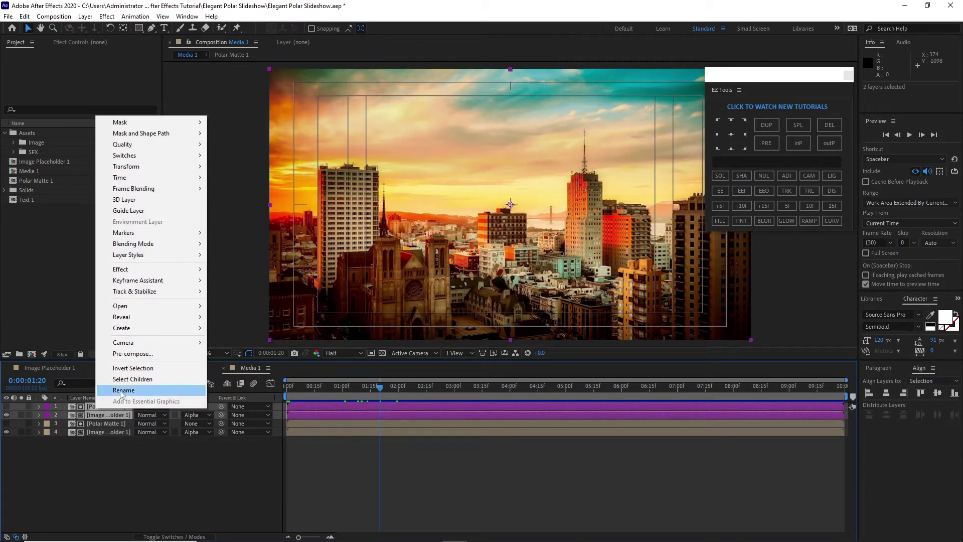
pyautogui.click(133, 353)
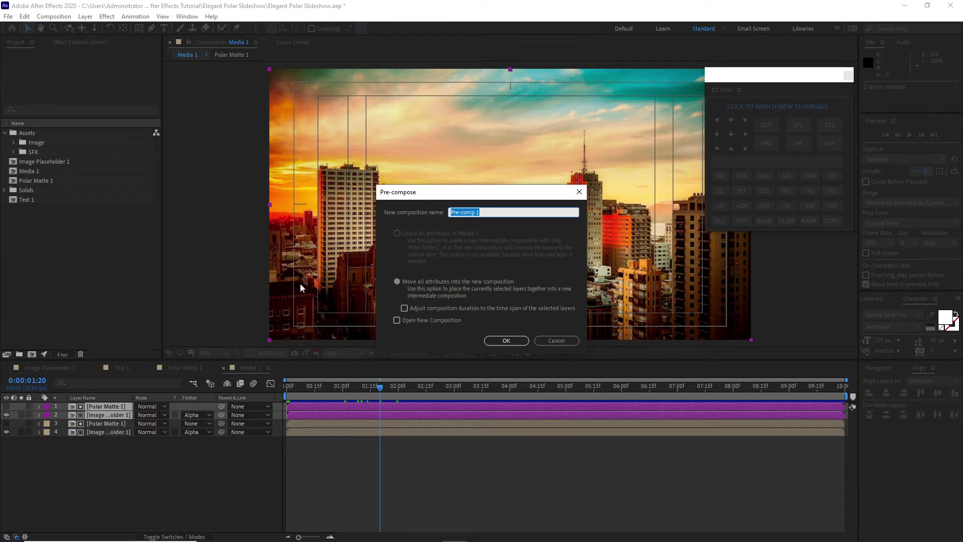
pyautogui.write('Bo')
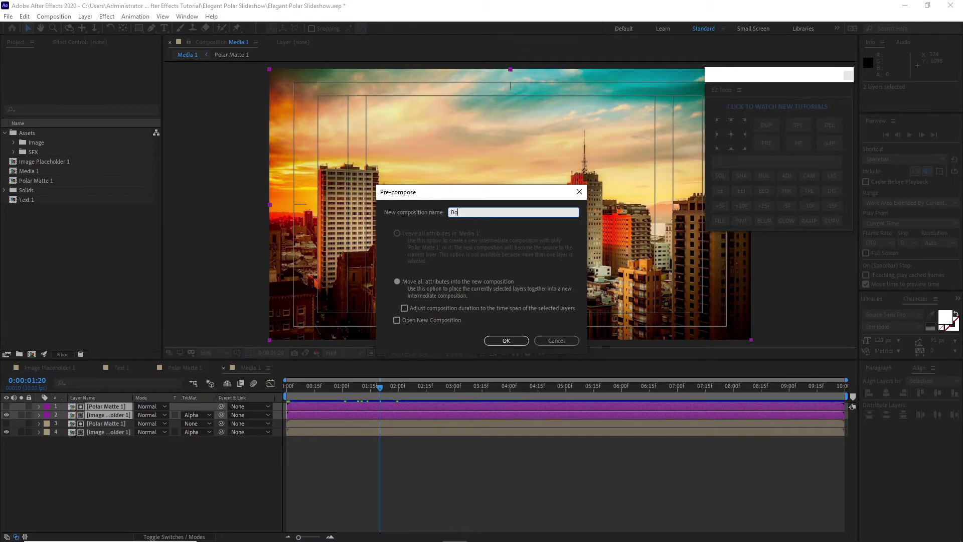
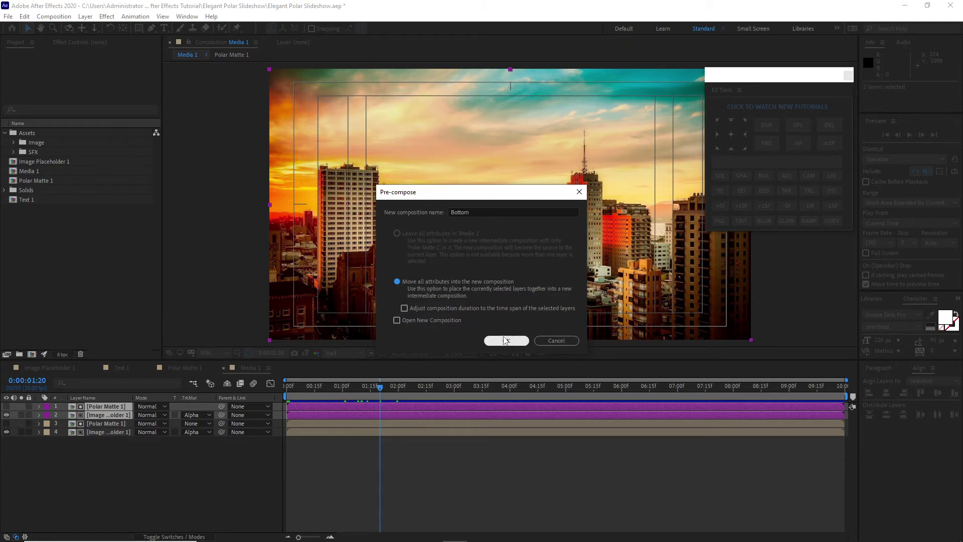
pyautogui.click(506, 341)
# Step: Pre-compose the remaining Polar Matte 1 and Image Placeholder 1 layers into a composition named Top, moving all attributes into it
pyautogui.click(103, 443)
pyautogui.moveTo(107, 429); pyautogui.dragTo(108, 417)
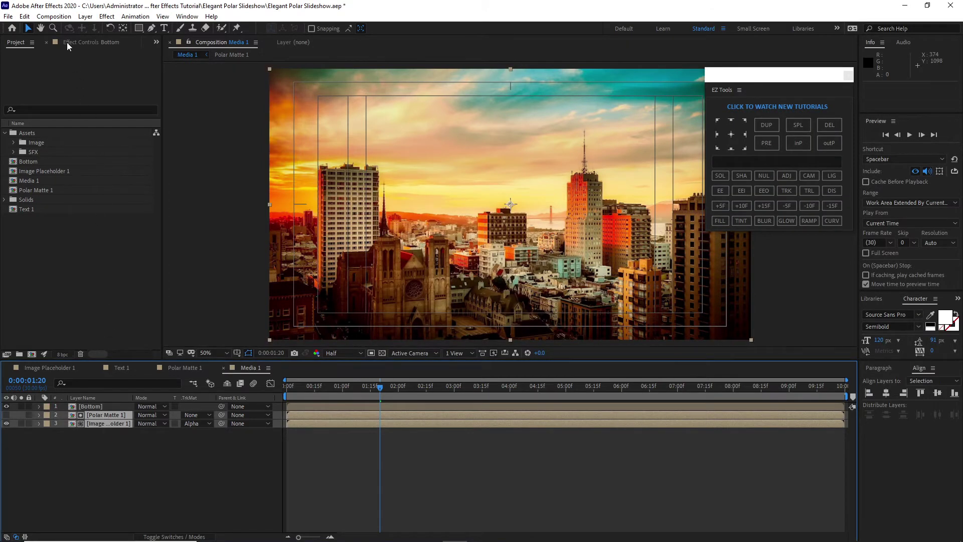
pyautogui.rightClick(119, 415)
pyautogui.click(151, 360)
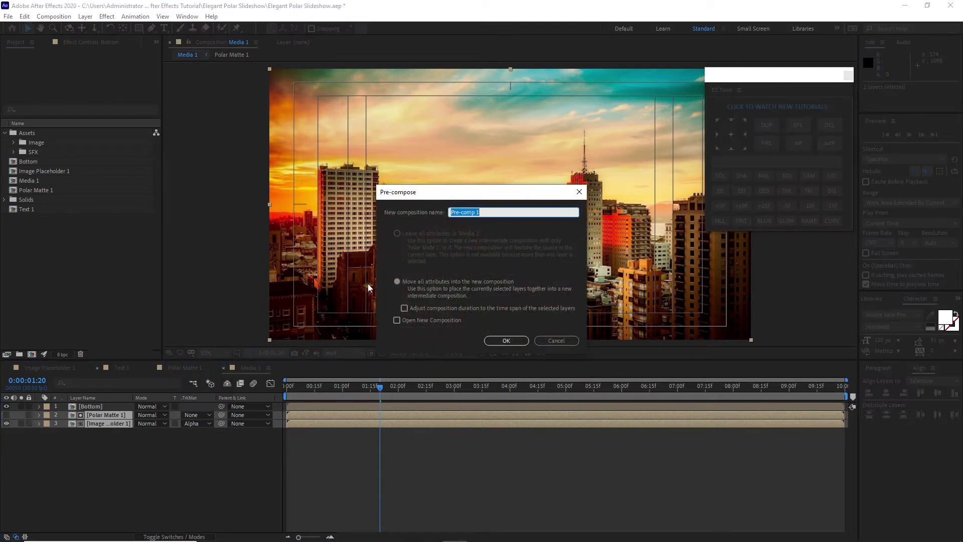
pyautogui.write('Top')
pyautogui.click(397, 281)
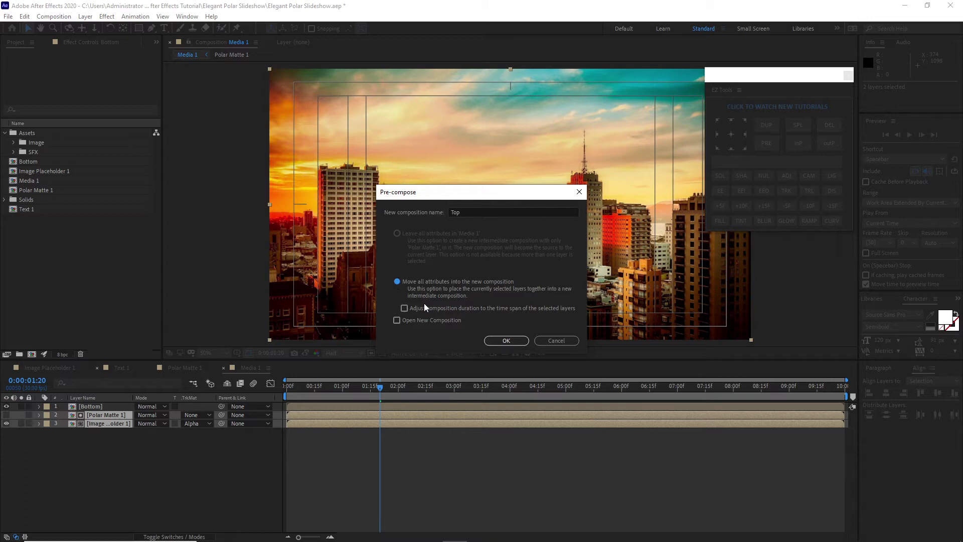
pyautogui.click(506, 340)
# Step: Duplicate the Bottom and Top layers together and label the copies blue
pyautogui.moveTo(94, 455); pyautogui.dragTo(88, 406)
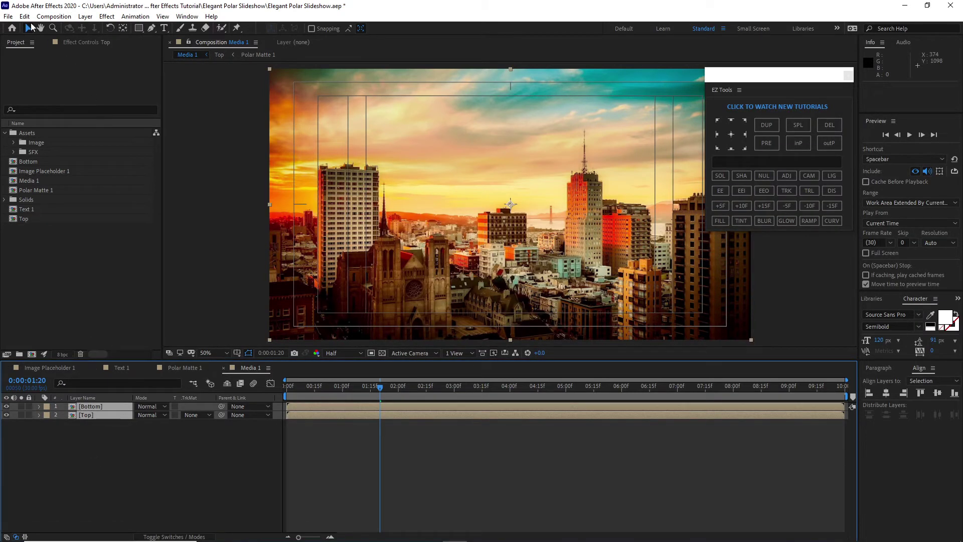
pyautogui.click(24, 16)
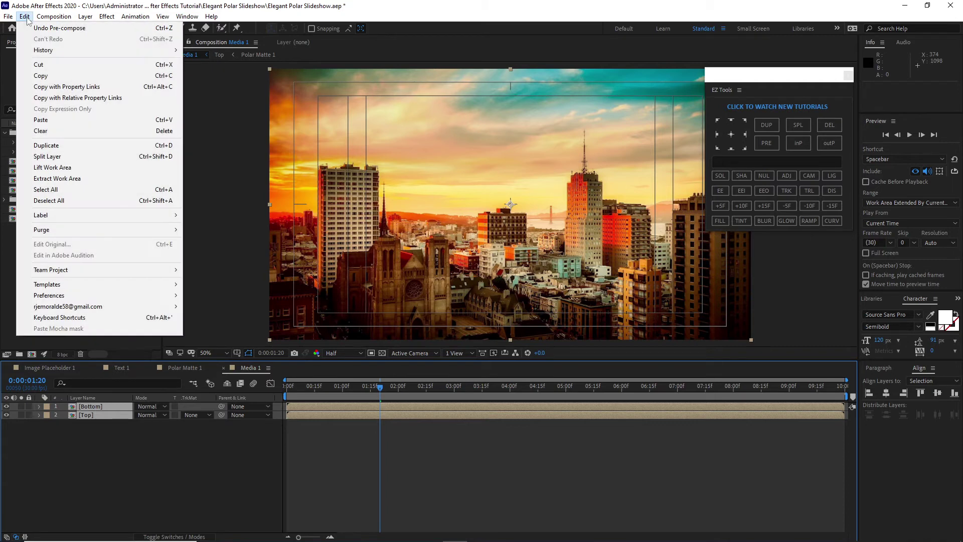
pyautogui.click(48, 148)
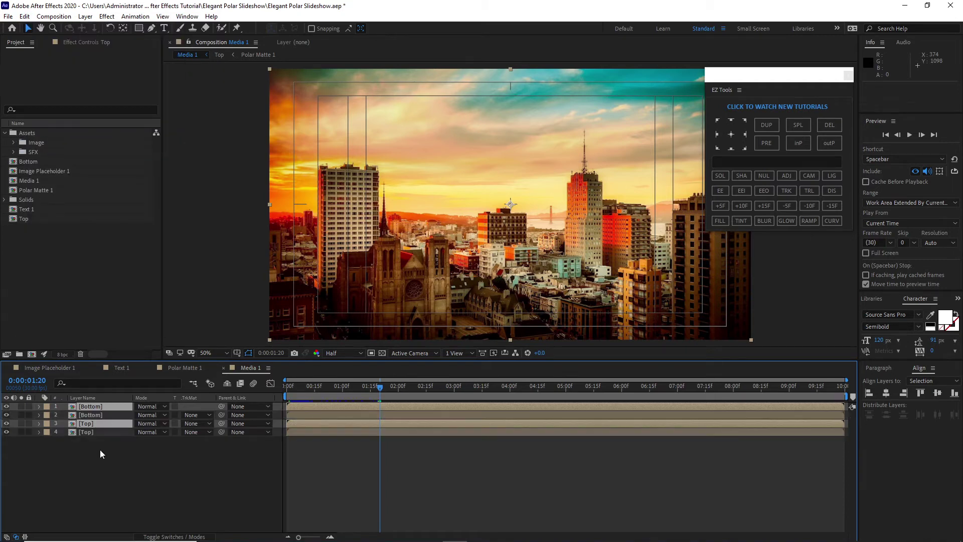
pyautogui.click(48, 426)
pyautogui.click(64, 332)
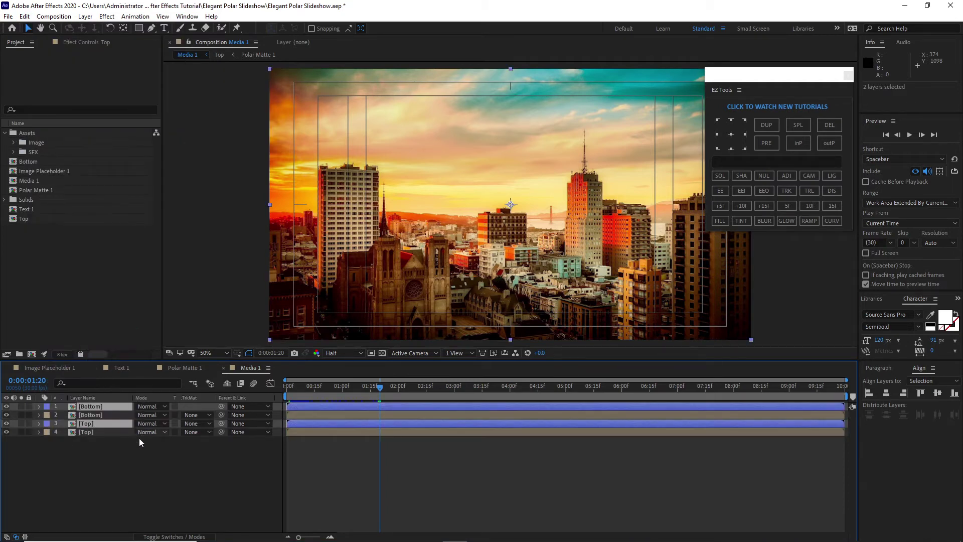
pyautogui.click(152, 474)
# Step: Apply a Fill effect to the unlabelled original Bottom and Top layers and set its color to white
pyautogui.click(87, 414)
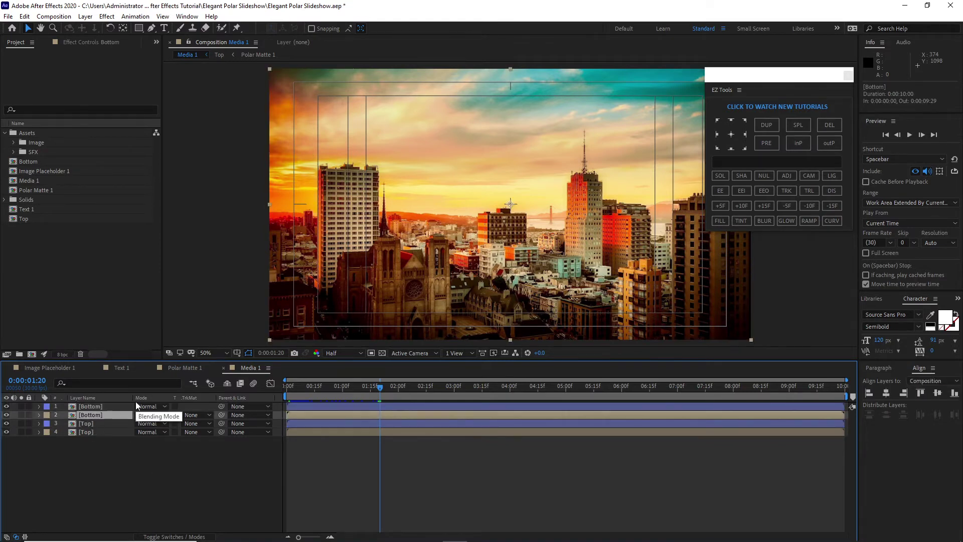
pyautogui.keyDown('ctrl'); pyautogui.click(115, 432); pyautogui.keyUp('ctrl')
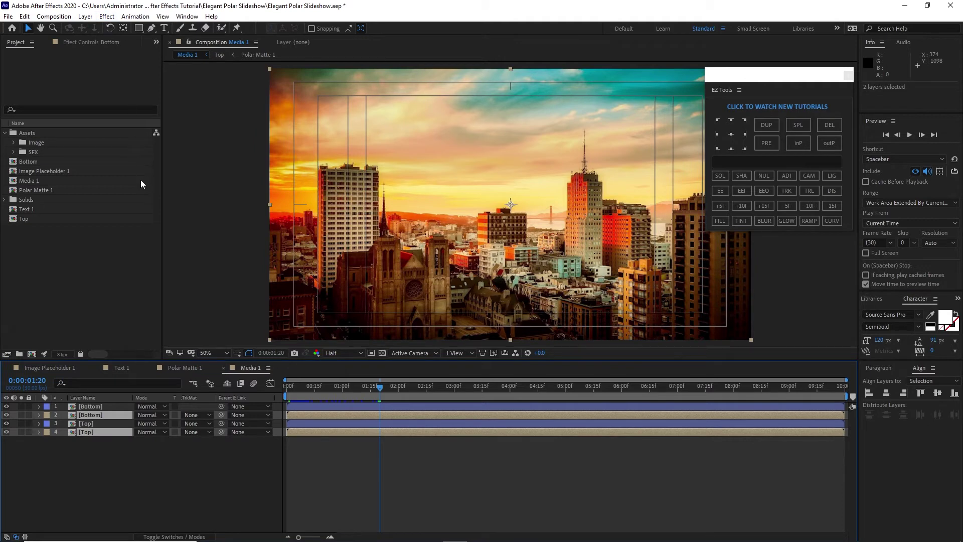
pyautogui.click(106, 16)
pyautogui.moveTo(146, 157)
pyautogui.click(265, 329)
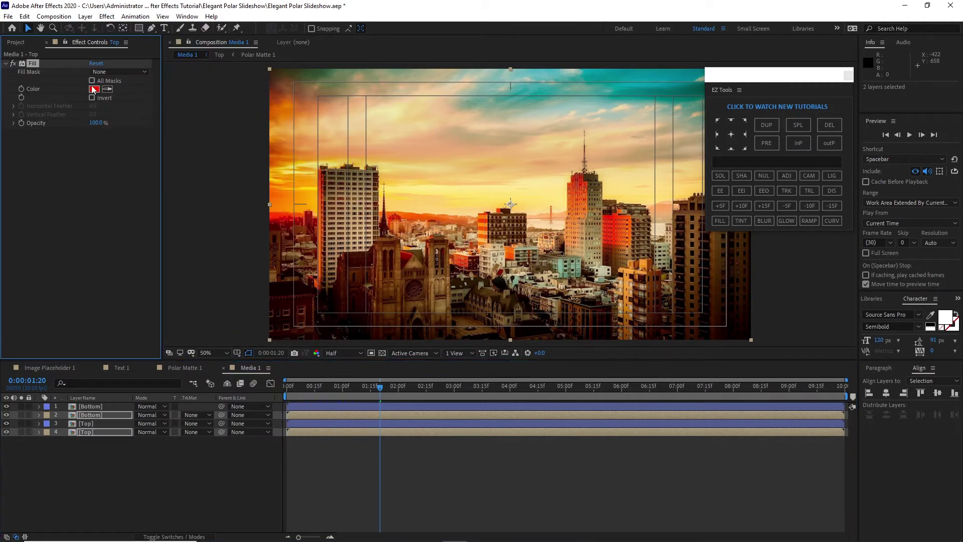
pyautogui.click(95, 89)
pyautogui.click(28, 159)
pyautogui.click(247, 160)
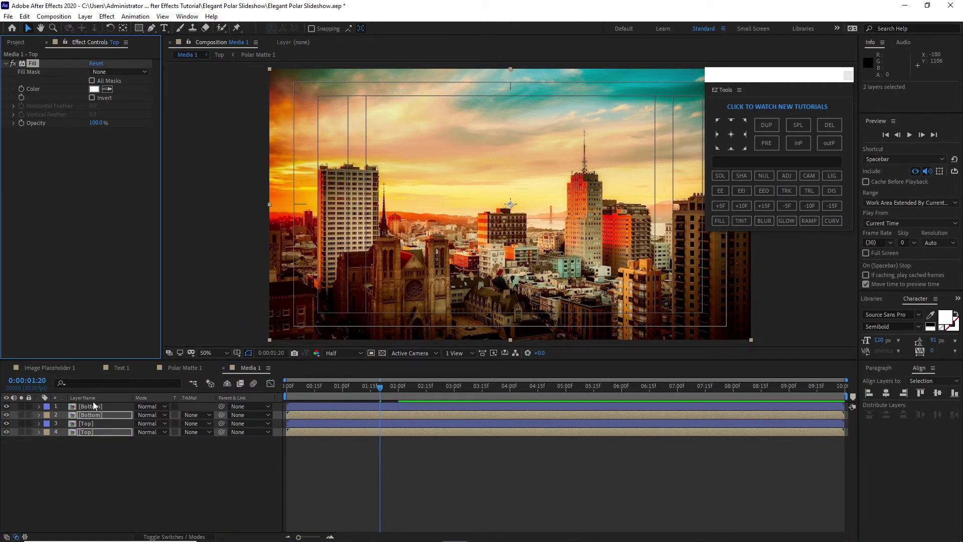
# Step: Shift the blue Bottom and Top layers to start at 0:00:00:01 and scrub through the reveal
pyautogui.click(93, 406)
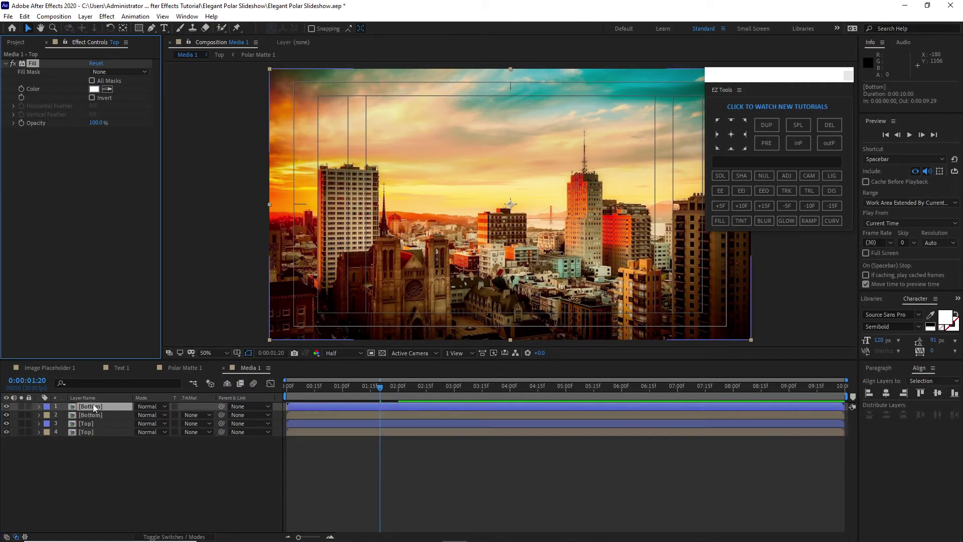
pyautogui.keyDown('ctrl'); pyautogui.click(117, 424); pyautogui.keyUp('ctrl')
pyautogui.moveTo(378, 387); pyautogui.dragTo(290, 386)
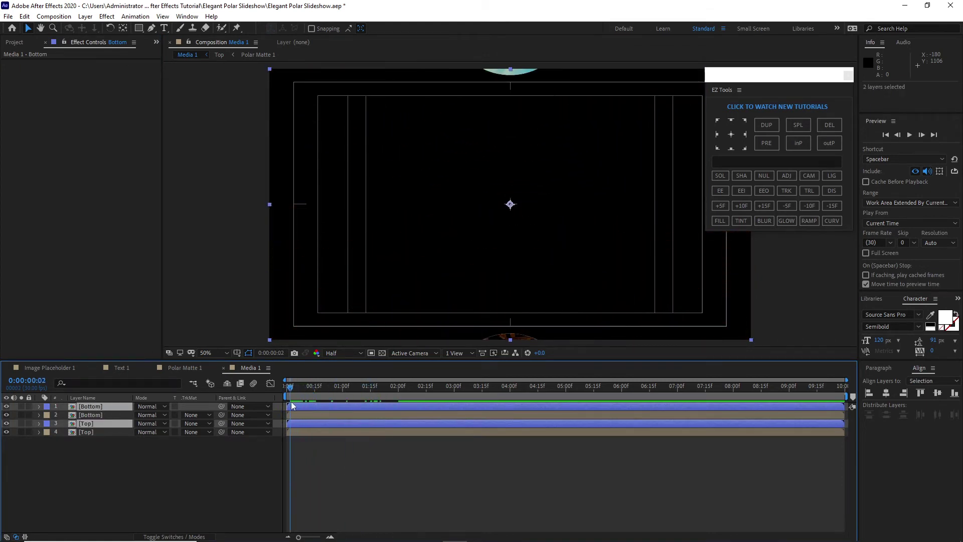
pyautogui.click(287, 387)
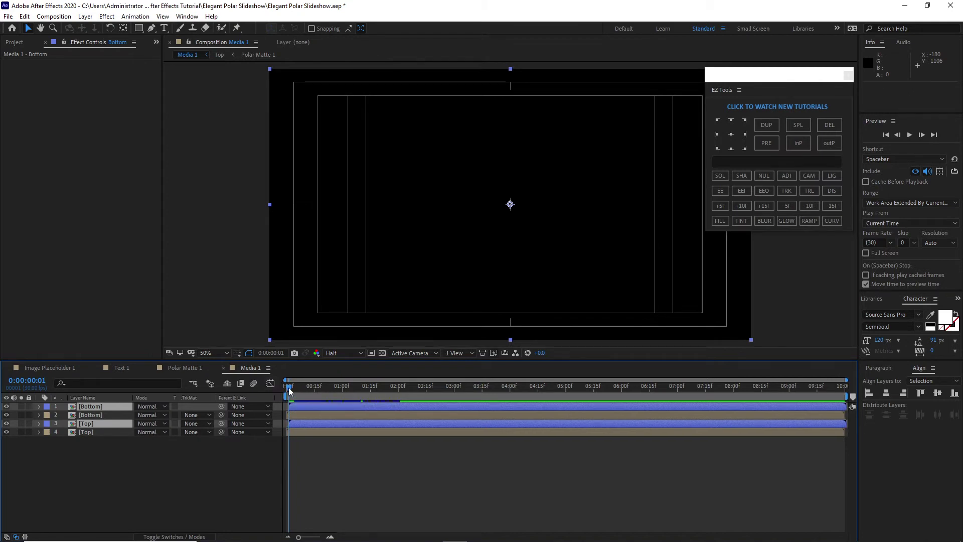
pyautogui.moveTo(289, 392); pyautogui.dragTo(429, 411)
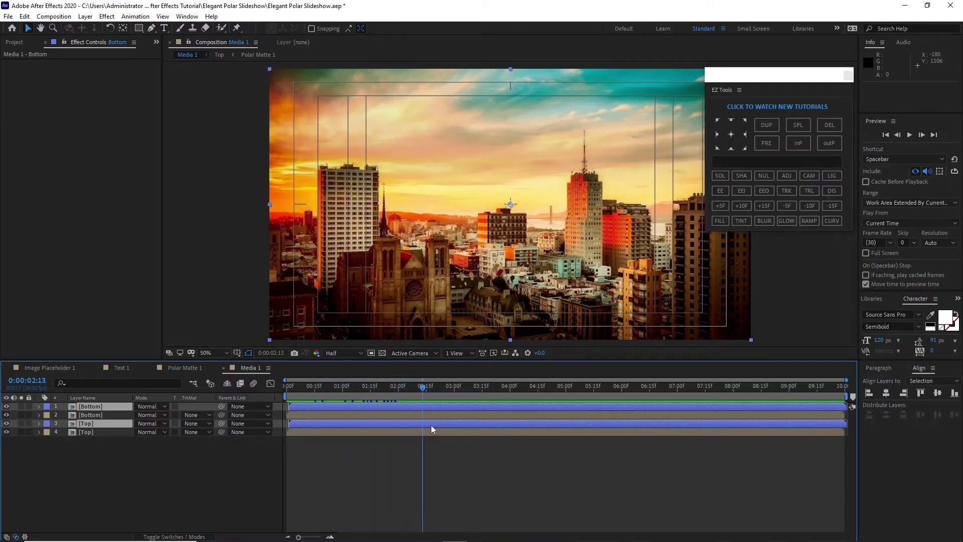
# Step: Add the Text 1 composition as the topmost layer of Media 1 and duplicate the blue Bottom layer beneath it
pyautogui.click(11, 42)
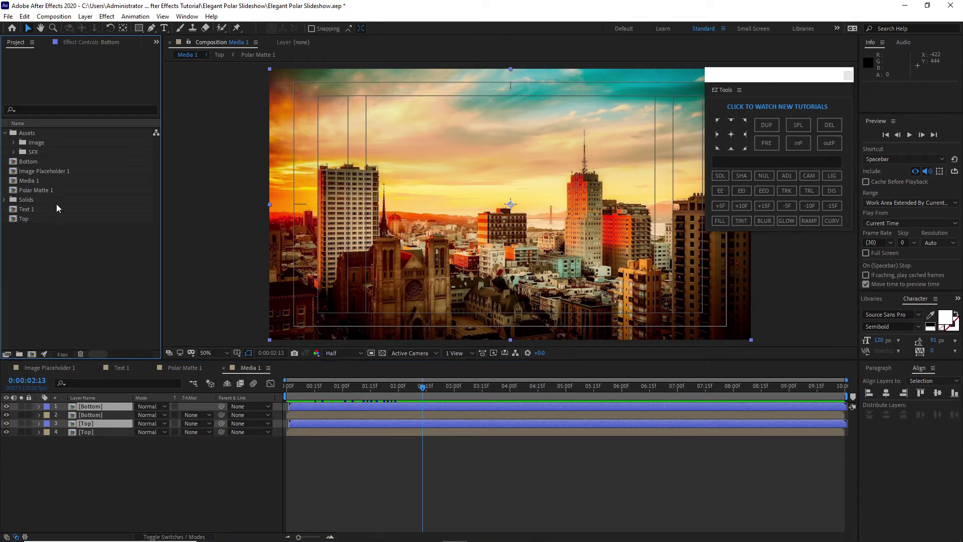
pyautogui.moveTo(56, 208); pyautogui.dragTo(93, 407)
pyautogui.click(96, 416)
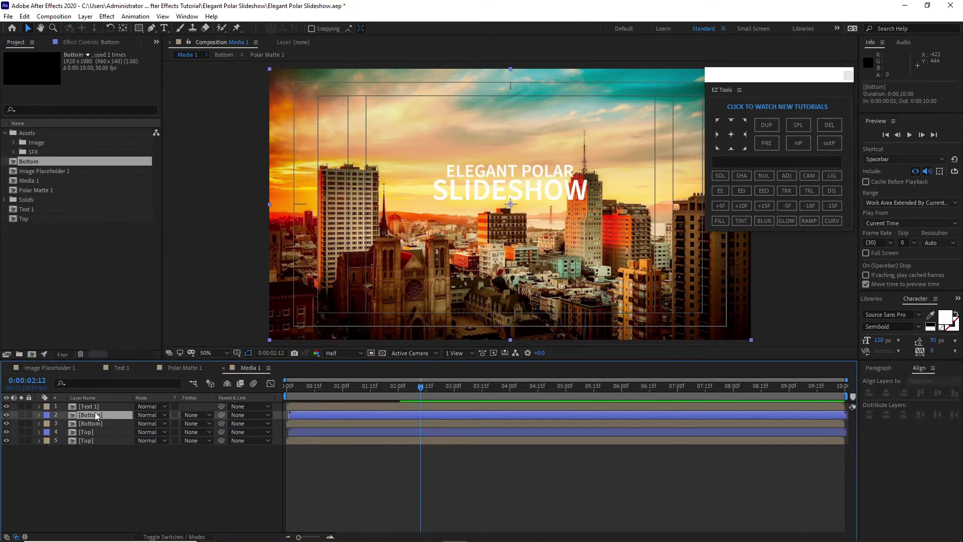
pyautogui.click(24, 16)
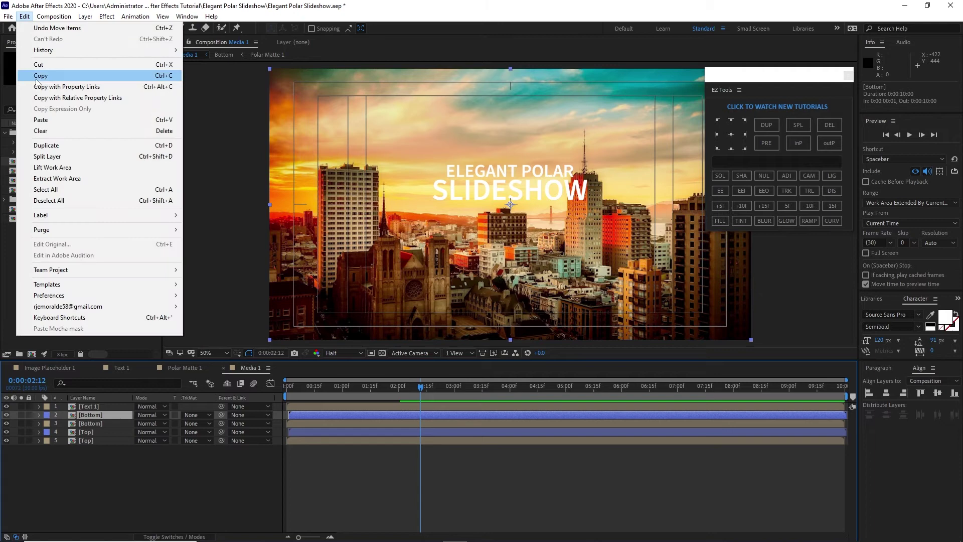
pyautogui.click(47, 145)
# Step: Move the duplicated Bottom layer above Text 1, set Text 1's track matte to Alpha Matte, and preview the title reveal
pyautogui.moveTo(103, 417); pyautogui.dragTo(103, 404)
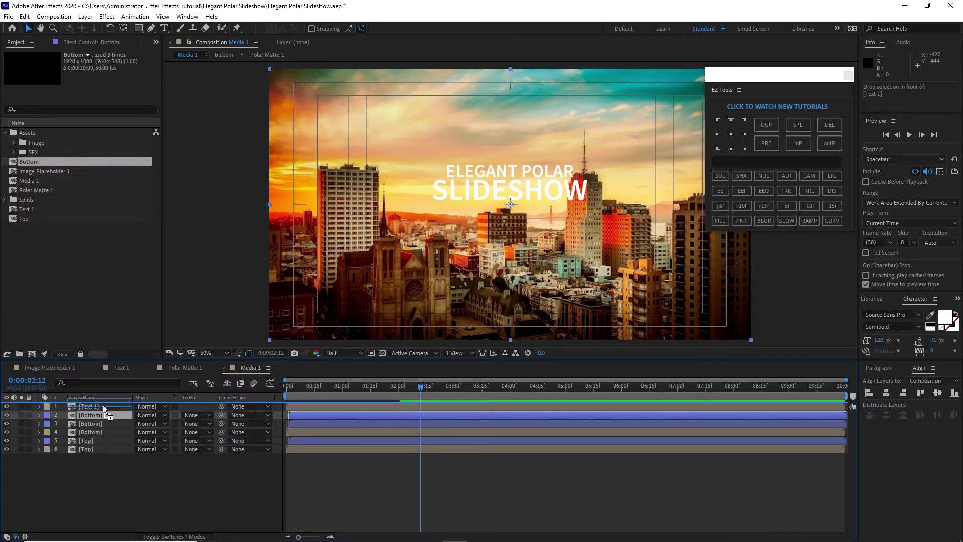
pyautogui.click(206, 413)
pyautogui.click(206, 440)
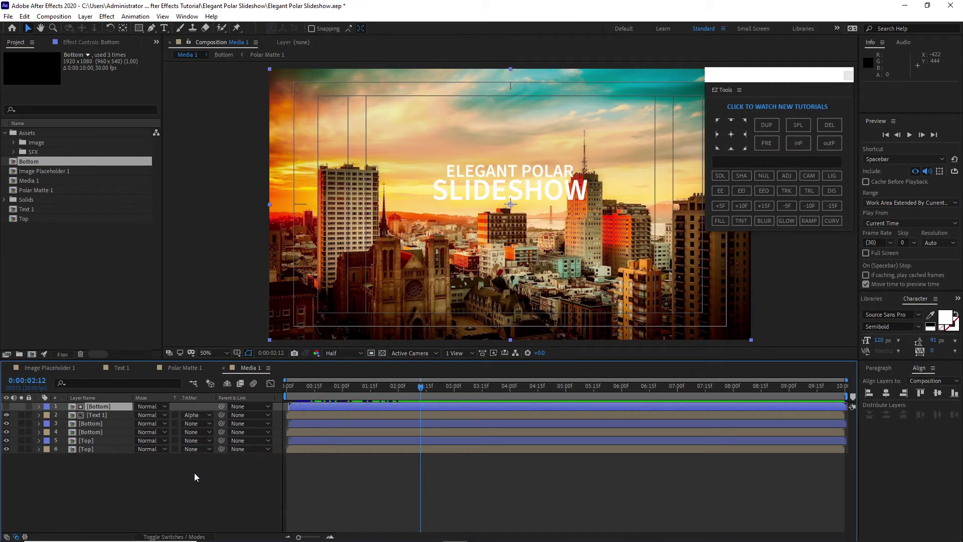
pyautogui.moveTo(421, 390); pyautogui.dragTo(319, 388)
pyautogui.press('space')
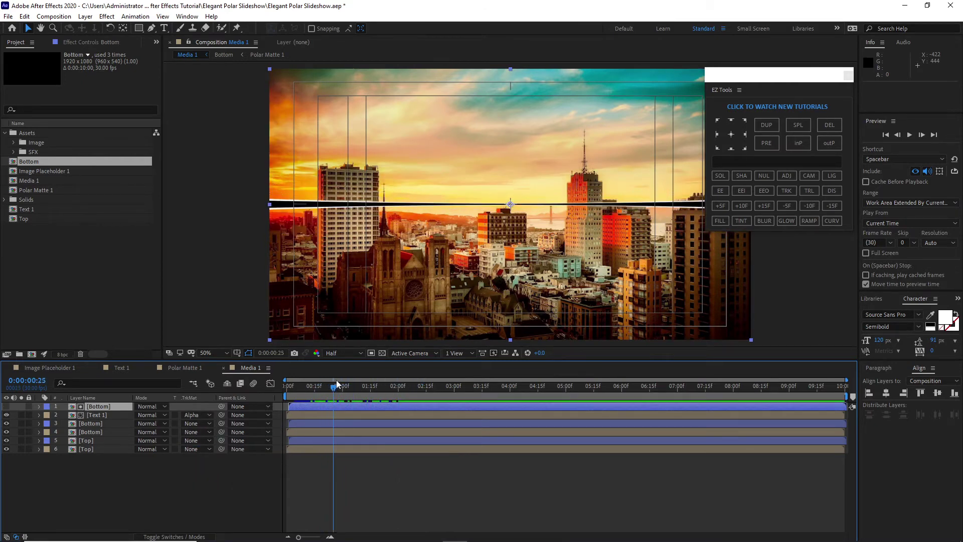
pyautogui.press('space')
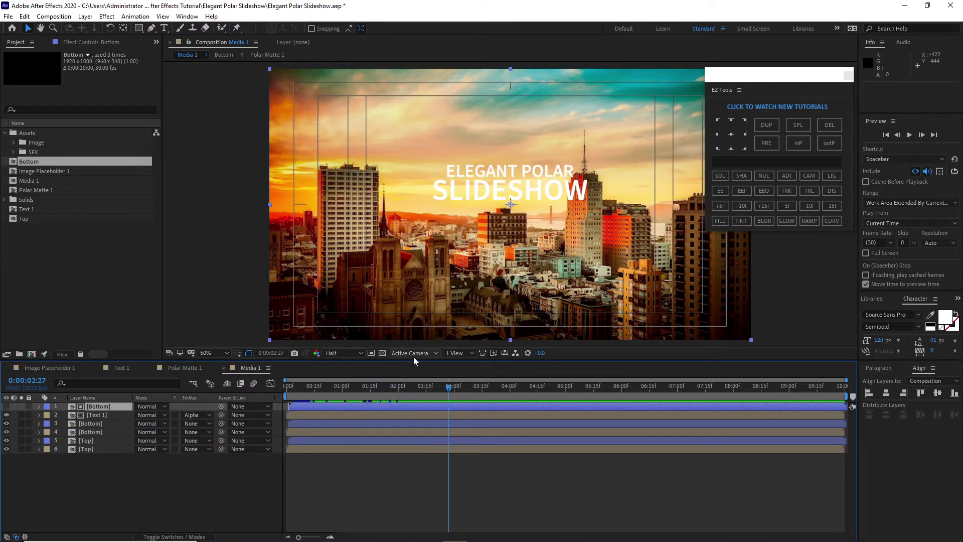
# Step: Create a project folder named Scene 1 and move all the slide's compositions into it
pyautogui.press('F3')
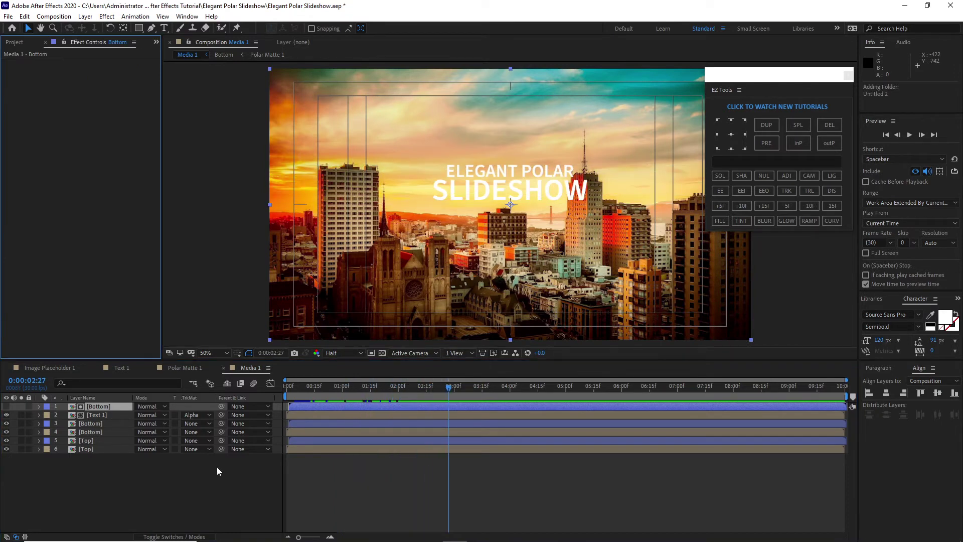
pyautogui.click(15, 42)
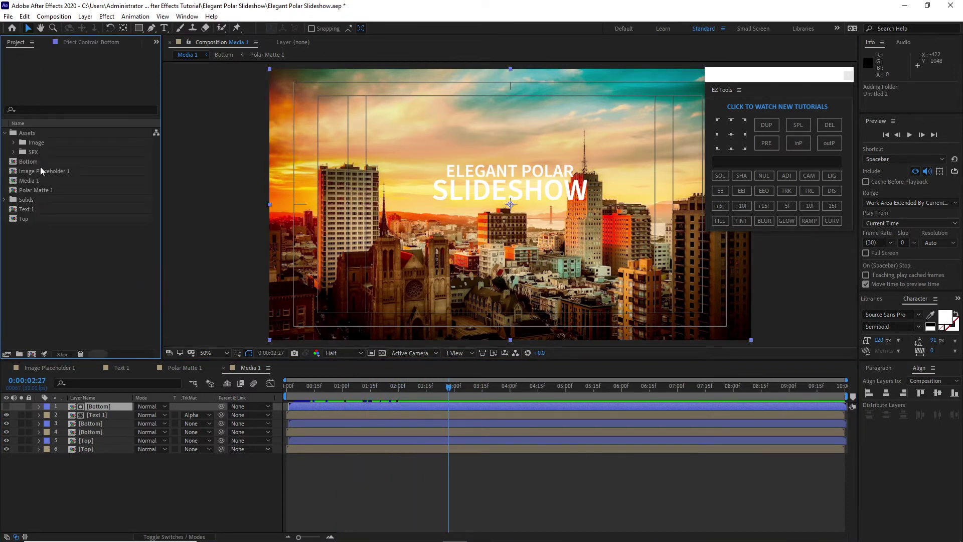
pyautogui.click(20, 353)
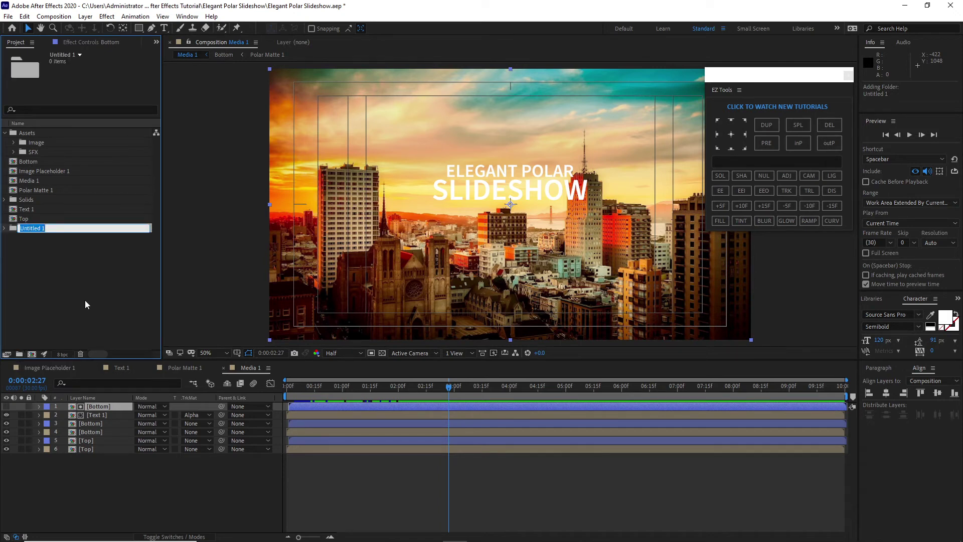
pyautogui.write('Scene')
pyautogui.press('Return')
pyautogui.moveTo(4, 160); pyautogui.dragTo(39, 199)
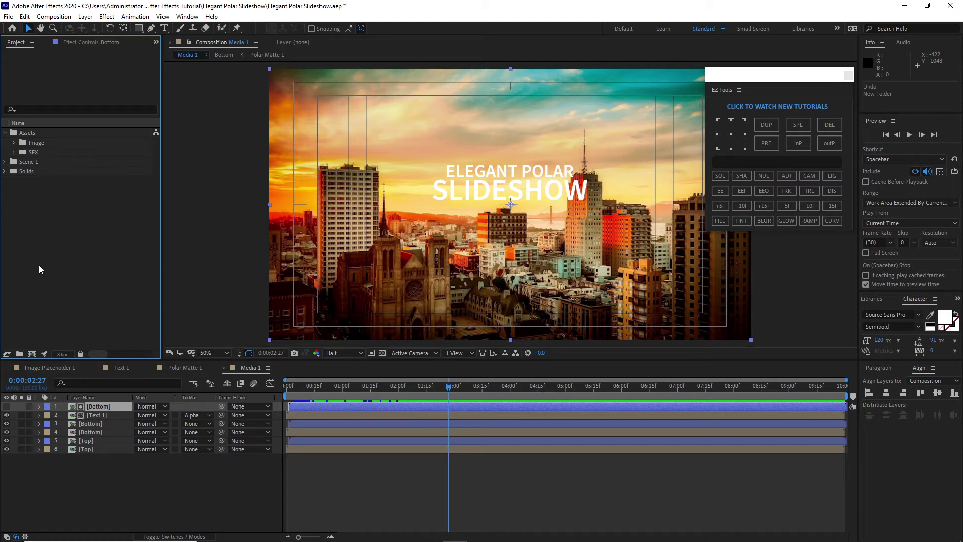
# Step: Create a second project folder named Scene 2
pyautogui.click(20, 354)
pyautogui.write('Scene 2')
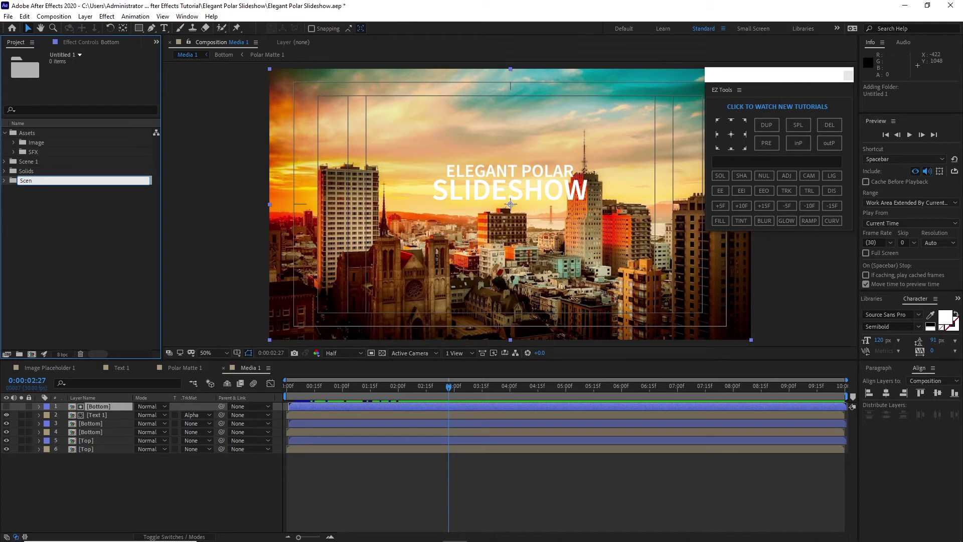
pyautogui.click(67, 282)
# Step: Duplicate all six compositions in the Scene 1 folder and move the copies into the Scene 2 folder
pyautogui.click(5, 161)
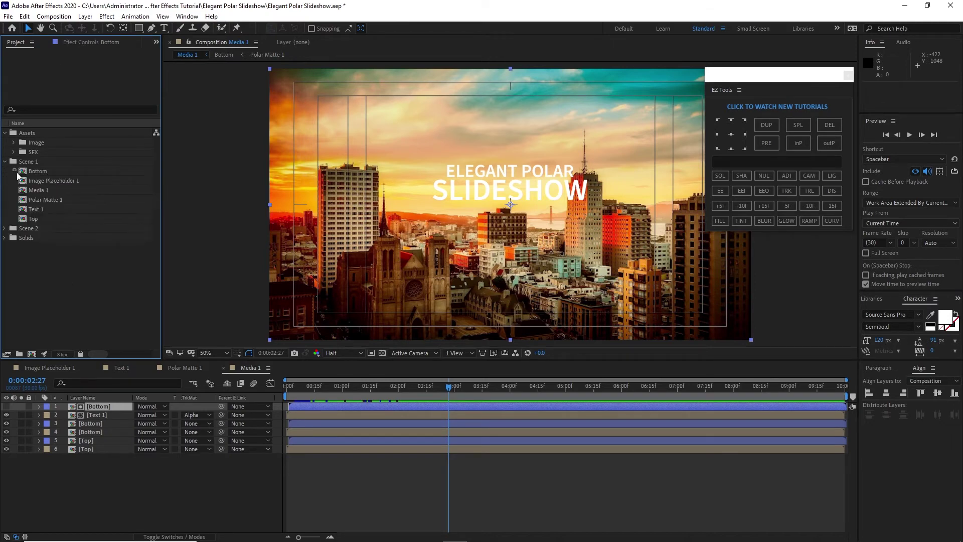
pyautogui.moveTo(18, 175); pyautogui.dragTo(48, 224)
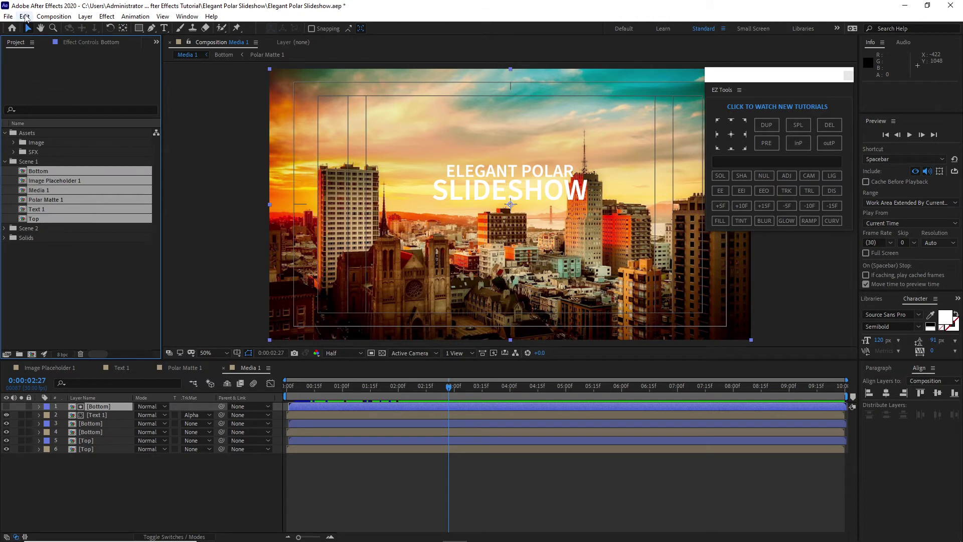
pyautogui.click(24, 17)
pyautogui.click(43, 149)
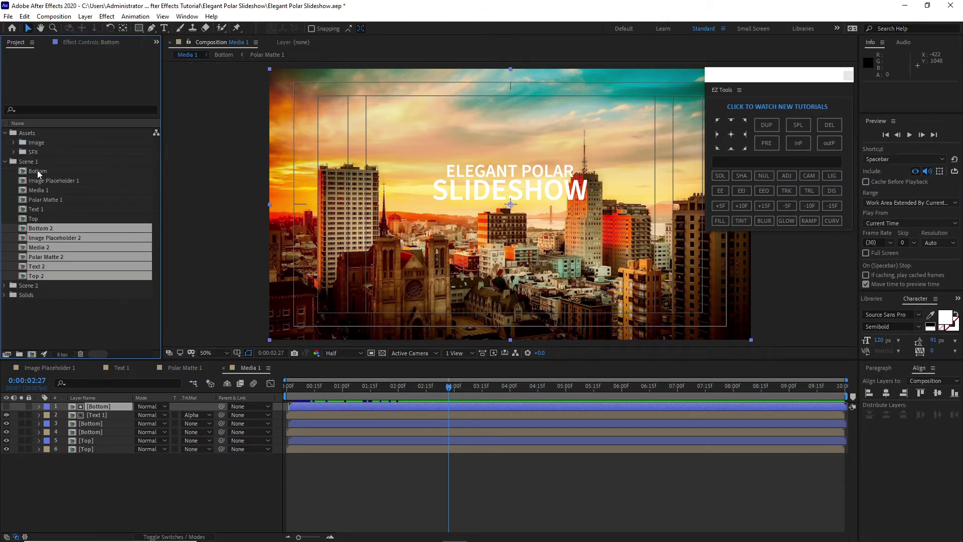
pyautogui.moveTo(37, 278); pyautogui.dragTo(38, 285)
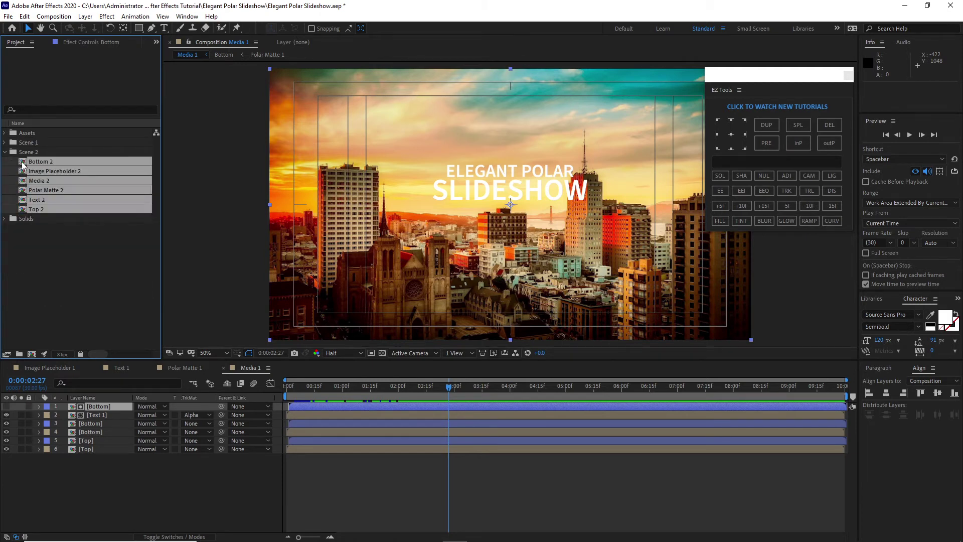
# Step: Open the Scene 2 compositions and set the white solid's rotation to 180° in Polar Matte 2
pyautogui.doubleClick(22, 165)
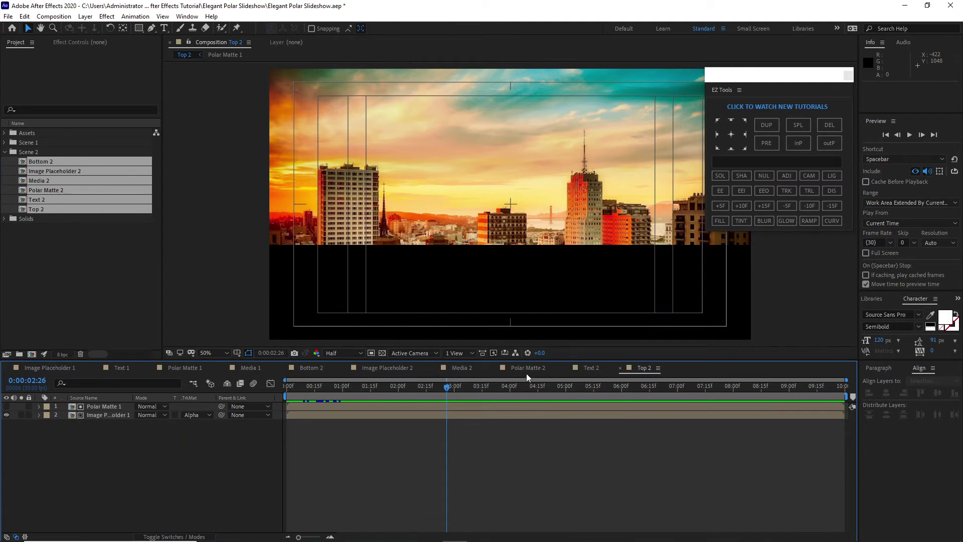
pyautogui.click(526, 368)
pyautogui.click(408, 386)
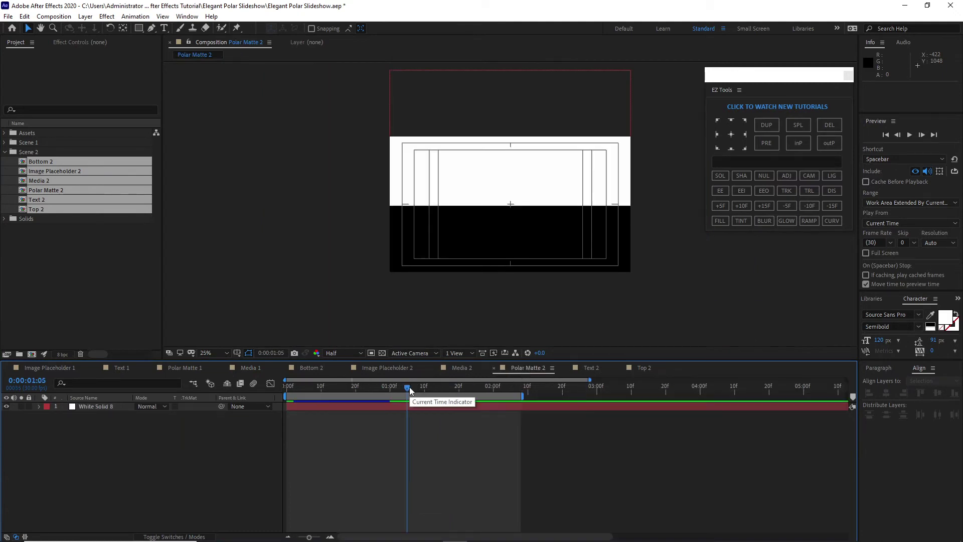
pyautogui.click(96, 406)
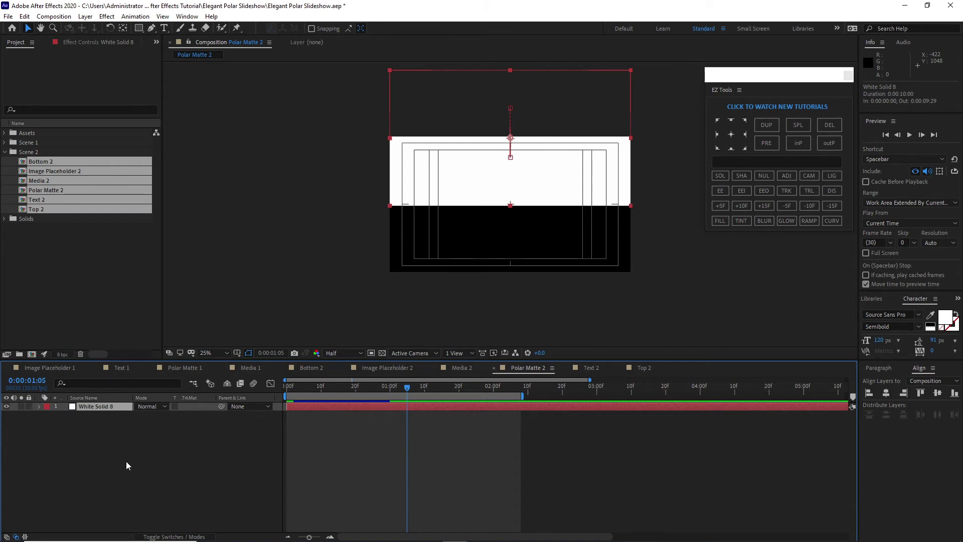
pyautogui.press('u')
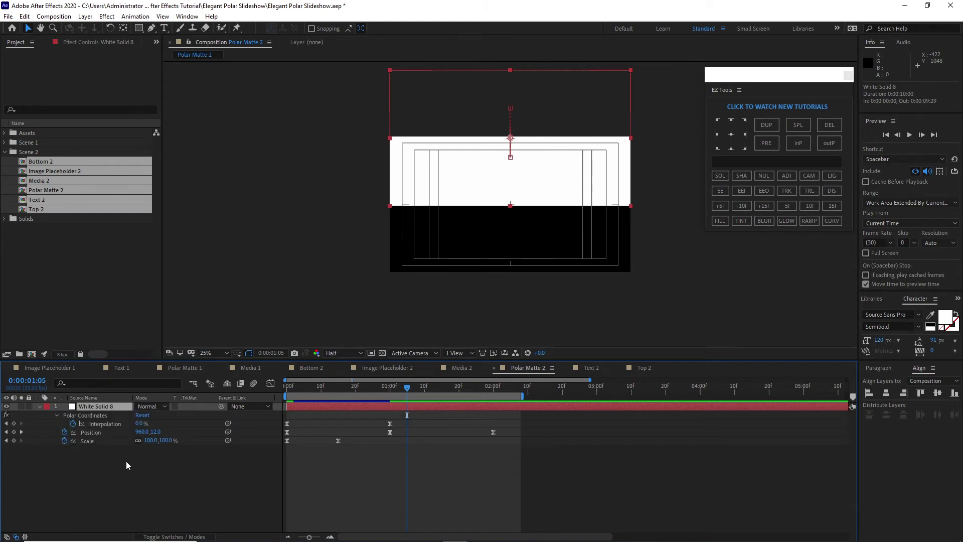
pyautogui.hotkey('shift', 'r')
pyautogui.click(149, 449)
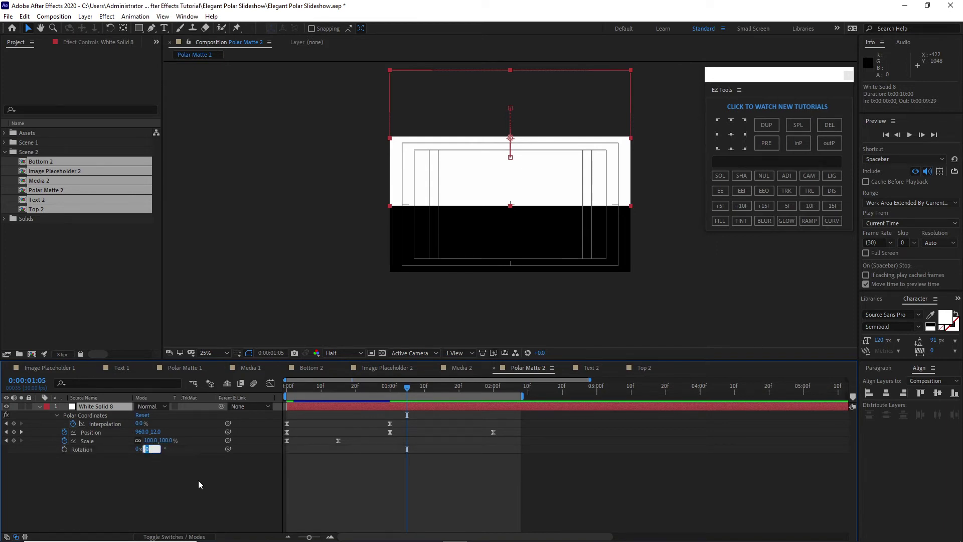
pyautogui.write('18')
pyautogui.click(202, 482)
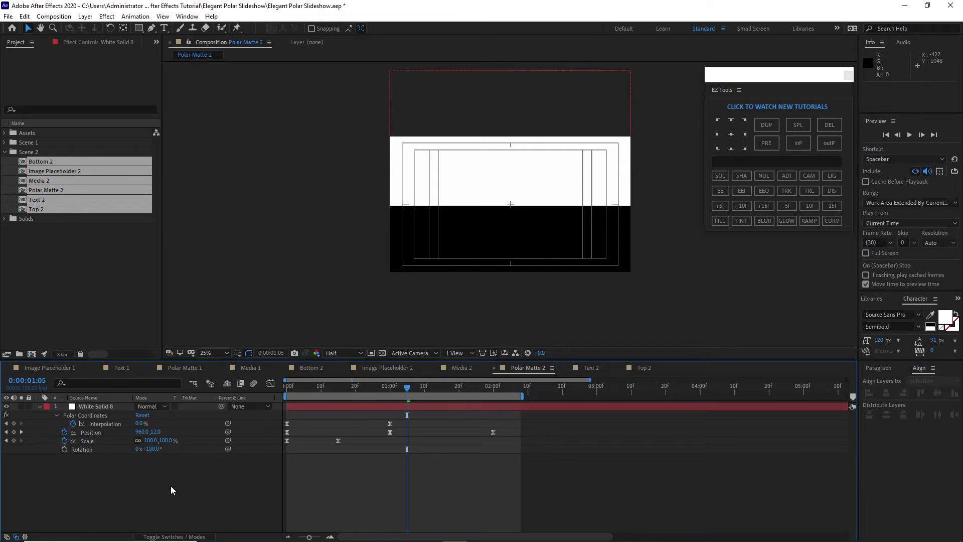
# Step: Set the white solid's Y position to 540 at the one-second keyframe and delete the two-second position keyframe
pyautogui.click(6, 432)
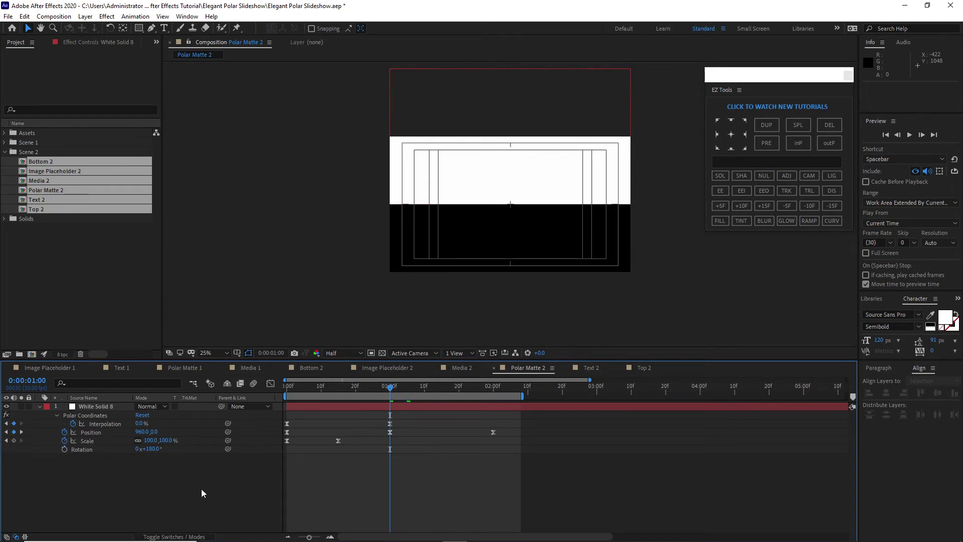
pyautogui.click(155, 432)
pyautogui.write('540')
pyautogui.press('Return')
pyautogui.click(493, 433)
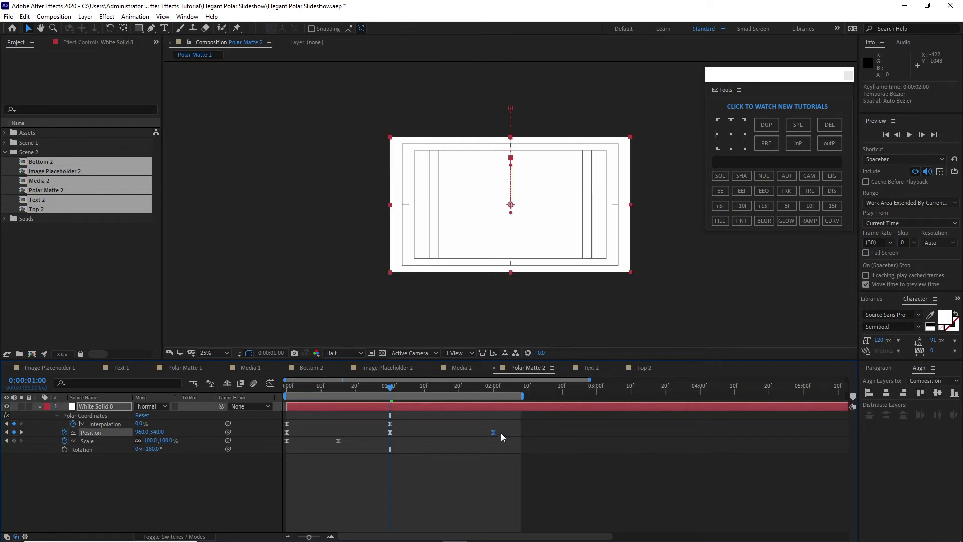
pyautogui.press('Delete')
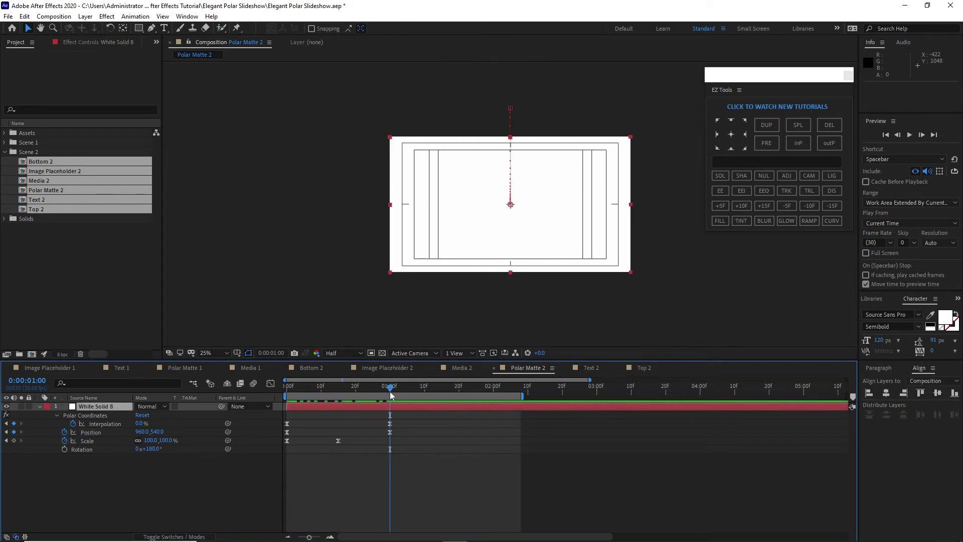
# Step: Set the white solid's Y position to 1308 at the first frame, below the composition, and scrub through the reveal
pyautogui.moveTo(390, 388); pyautogui.dragTo(296, 391)
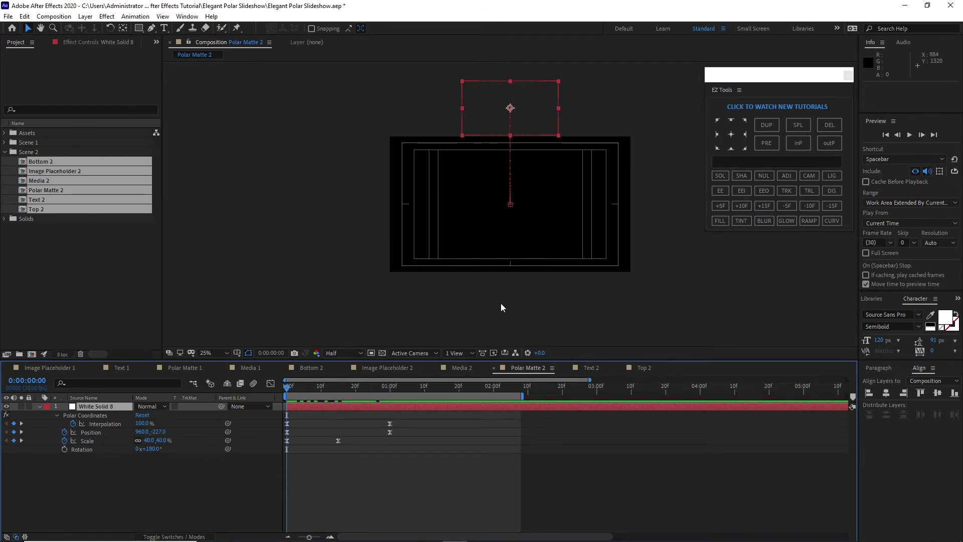
pyautogui.moveTo(159, 432); pyautogui.dragTo(328, 456)
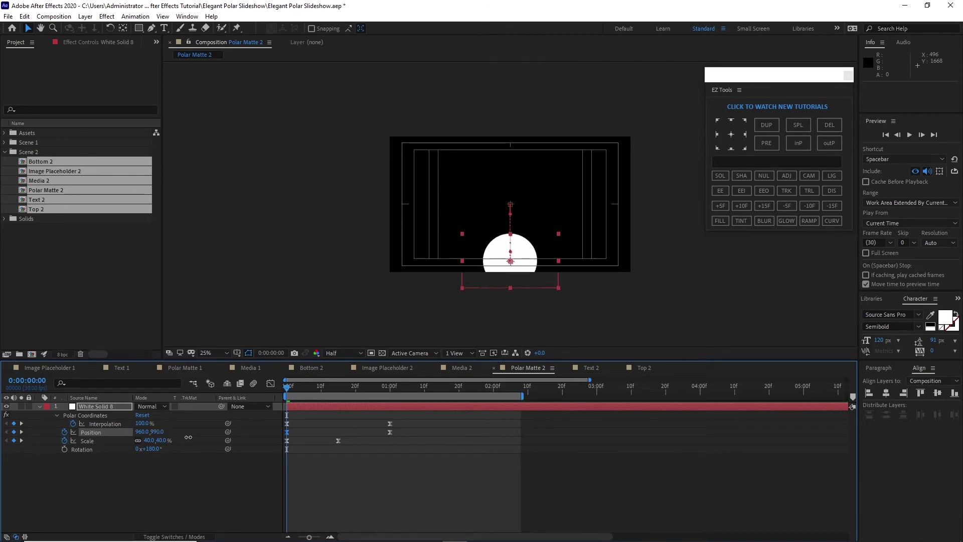
pyautogui.moveTo(188, 437); pyautogui.dragTo(335, 452)
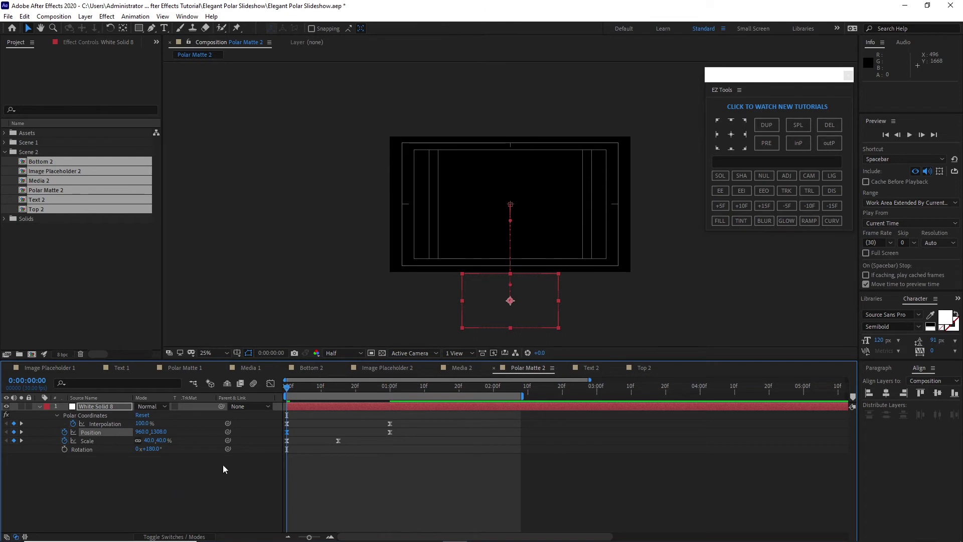
pyautogui.moveTo(290, 390); pyautogui.dragTo(401, 375)
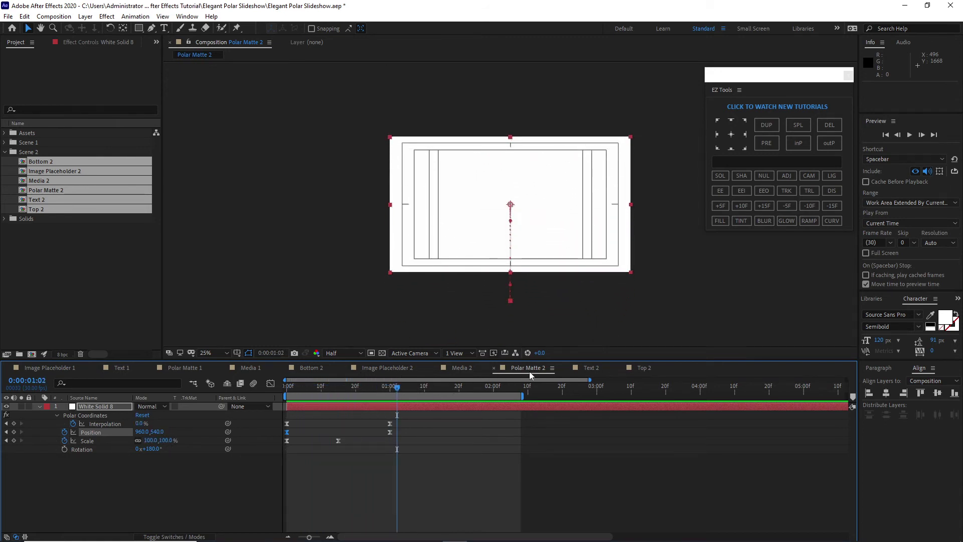
# Step: Replace the title in Text 2 with "100% Procedural" on two lines
pyautogui.click(591, 372)
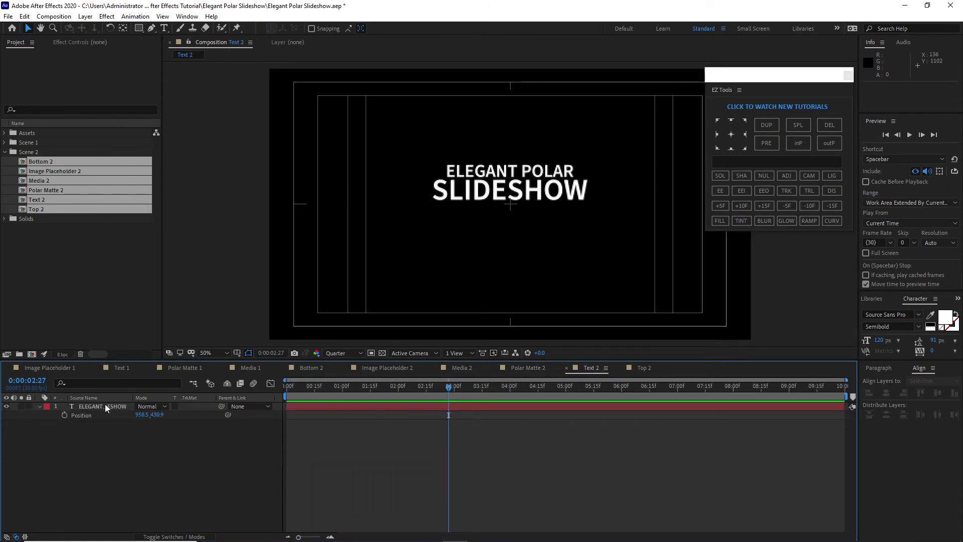
pyautogui.click(104, 406)
pyautogui.doubleClick(103, 407)
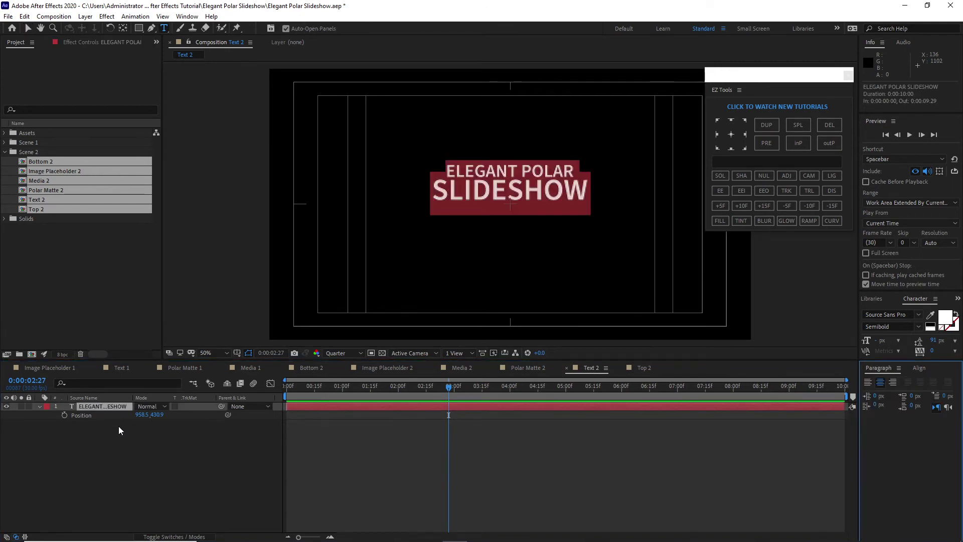
pyautogui.write('100')
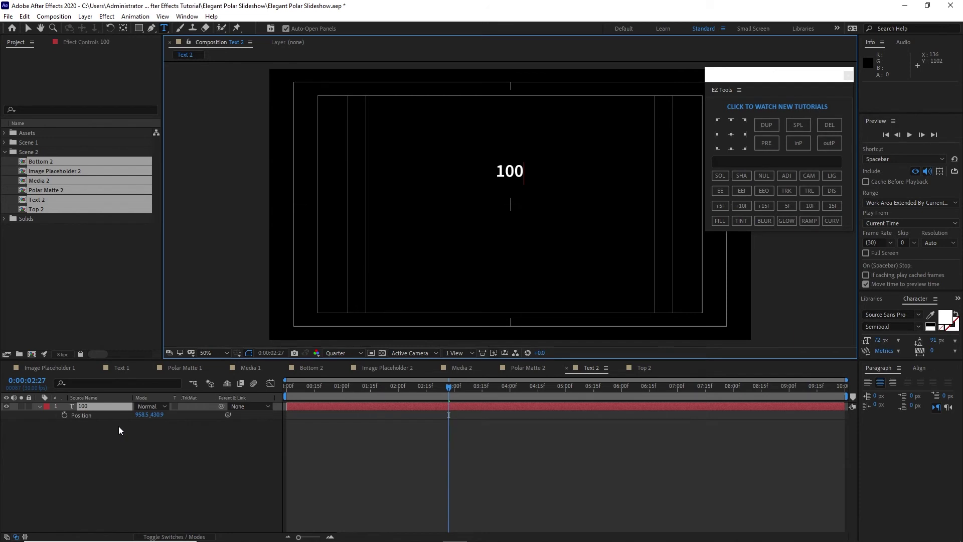
pyautogui.write('%')
pyautogui.press('Escape')
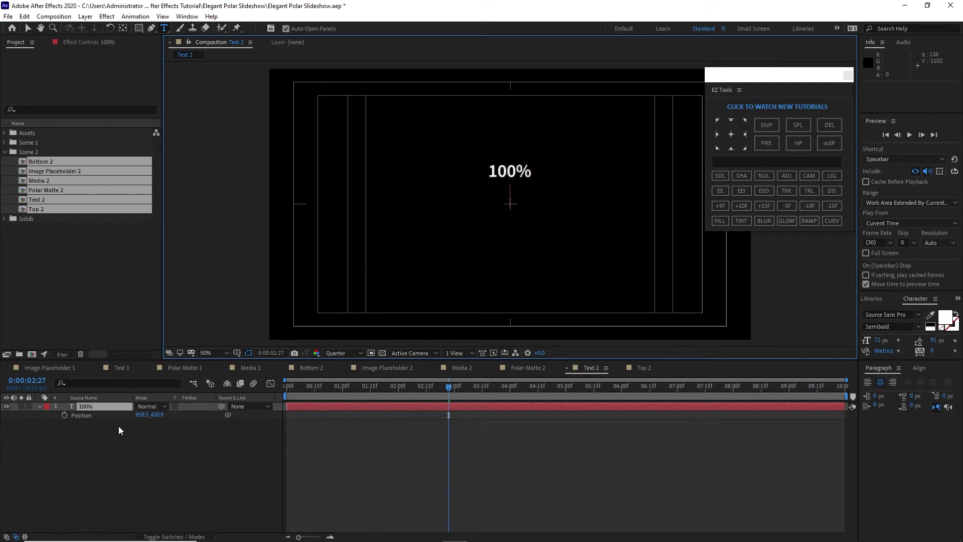
pyautogui.write('proce')
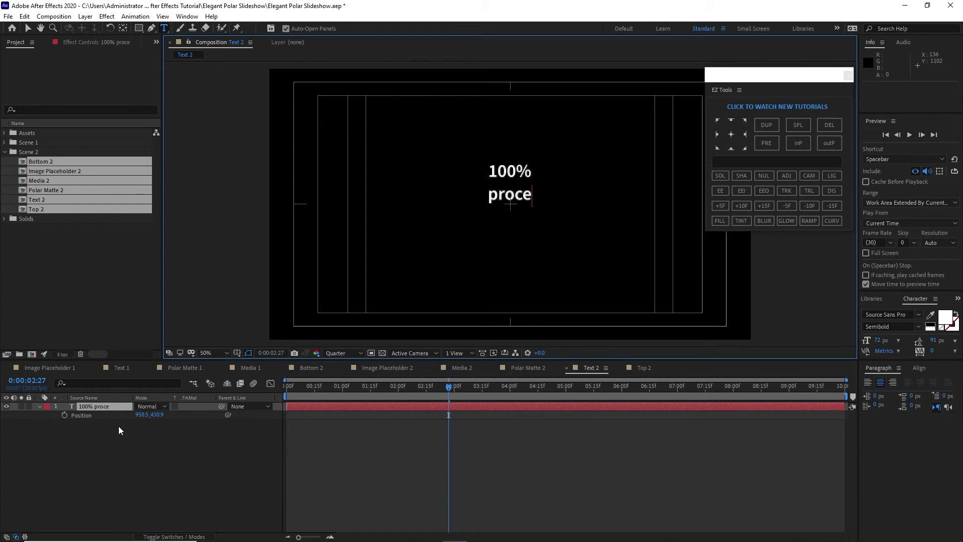
pyautogui.write('dural')
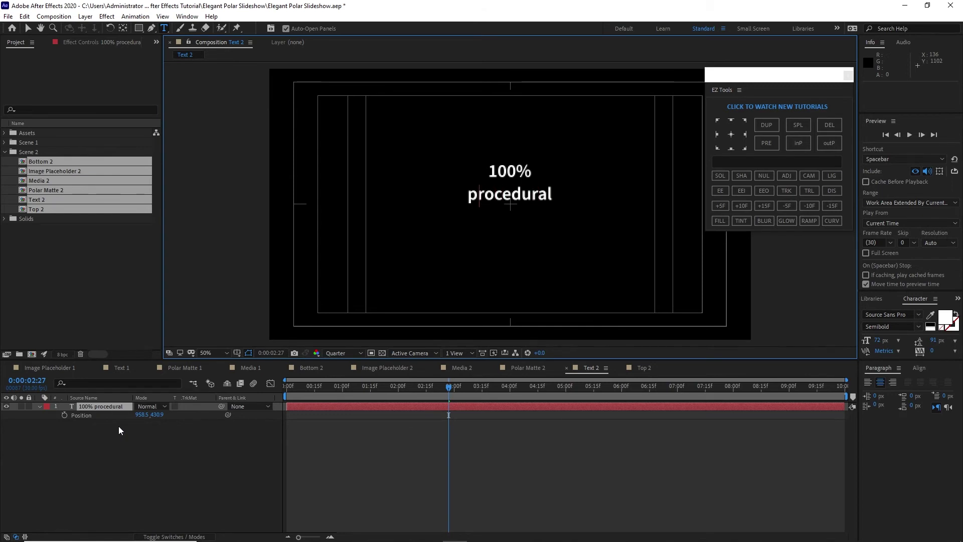
pyautogui.press('BackSpace')
pyautogui.write('P')
pyautogui.press('Escape')
pyautogui.press('v')
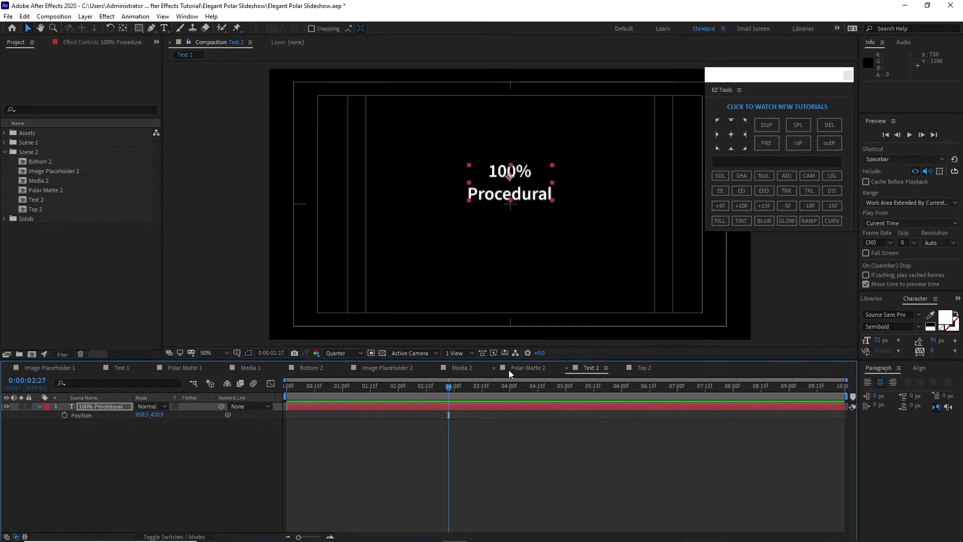
# Step: Delete the architecture image layer from Image Placeholder 2 and suspend viewer refresh
pyautogui.click(402, 367)
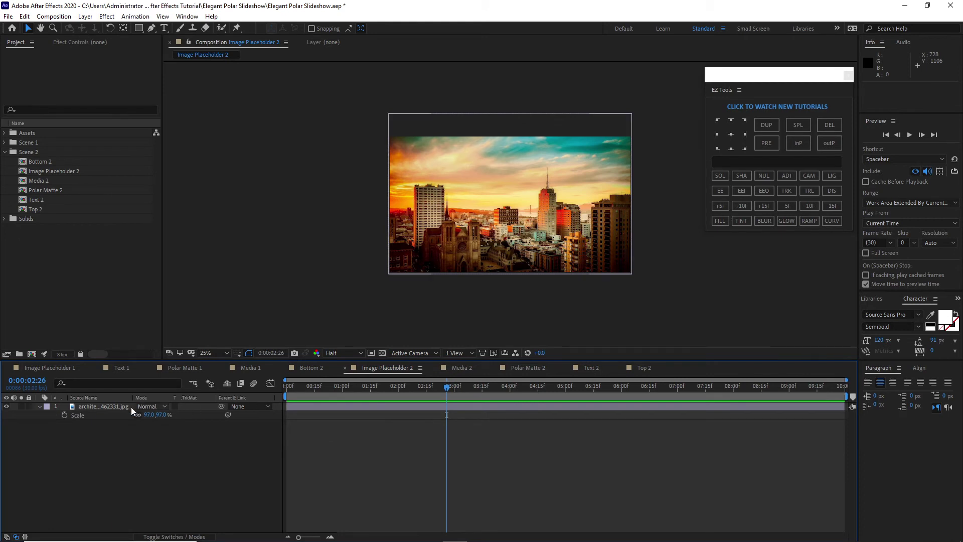
pyautogui.click(115, 407)
pyautogui.press('Delete')
pyautogui.press('capslock')
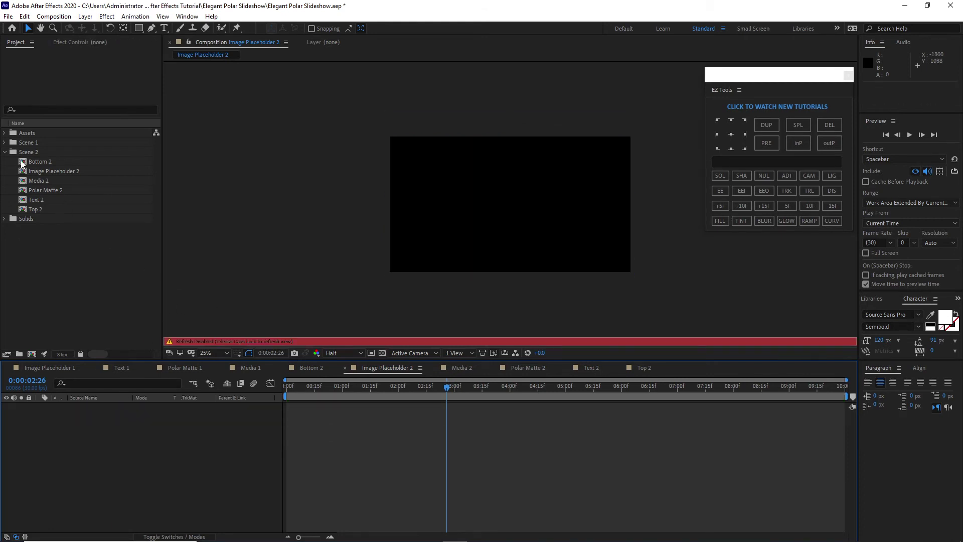
# Step: Add gray-high-rise-buildings-936722.jpg from the Image assets to Image Placeholder 2, restore viewer refresh, and scale the image to 32%
pyautogui.click(4, 133)
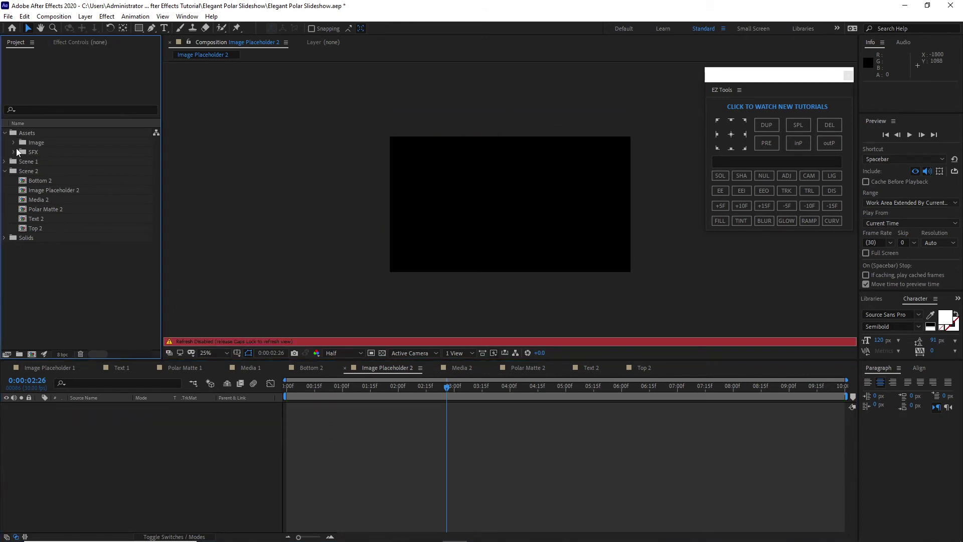
pyautogui.click(13, 143)
pyautogui.moveTo(80, 161); pyautogui.dragTo(87, 423)
pyautogui.press('capslock')
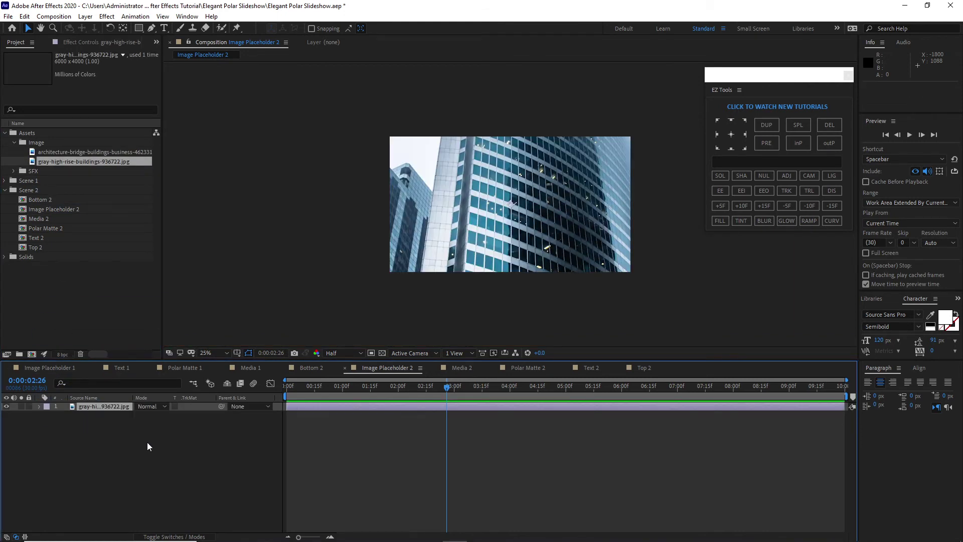
pyautogui.press('s')
pyautogui.moveTo(149, 416); pyautogui.dragTo(107, 406)
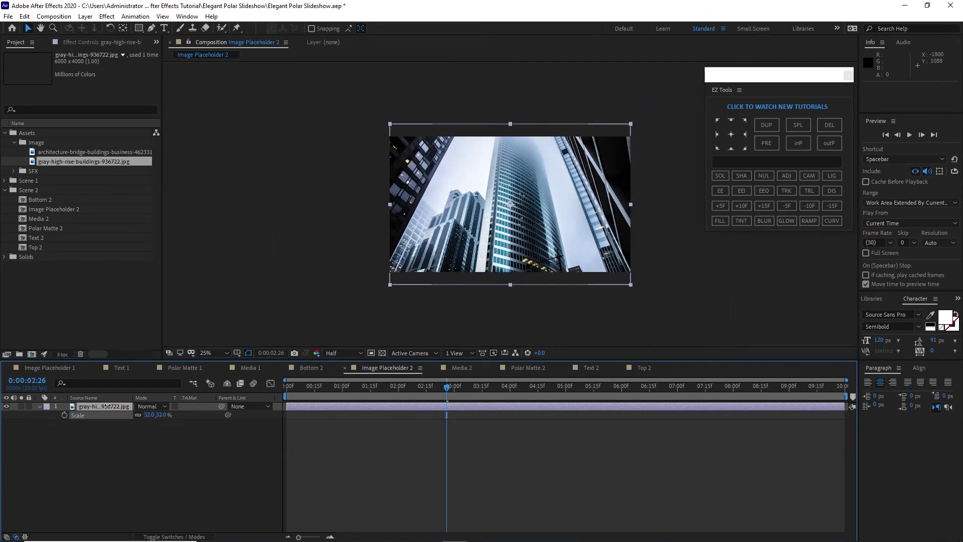
# Step: In Top 2, replace the Image Placeholder 1 and Polar Matte 1 layers with Image Placeholder 2 and Polar Matte 2
pyautogui.click(644, 367)
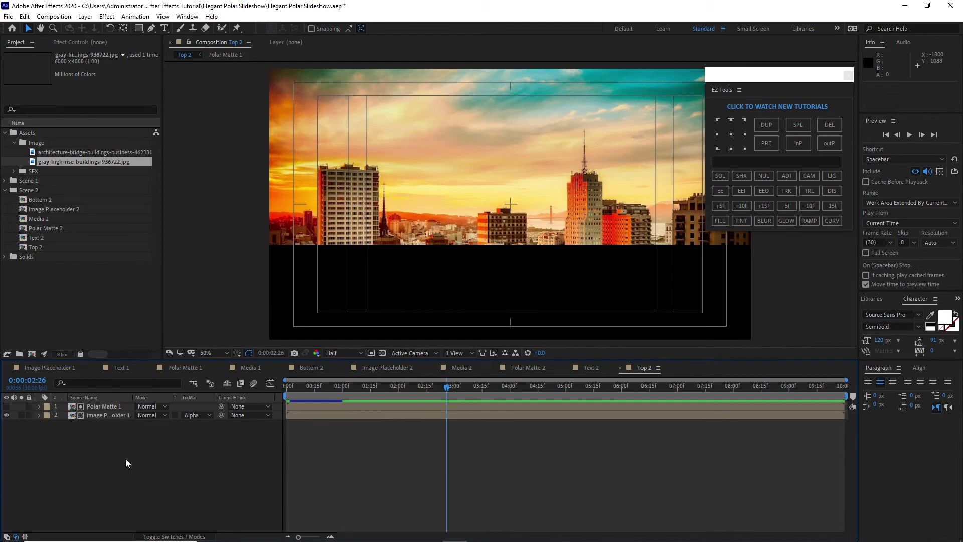
pyautogui.click(110, 417)
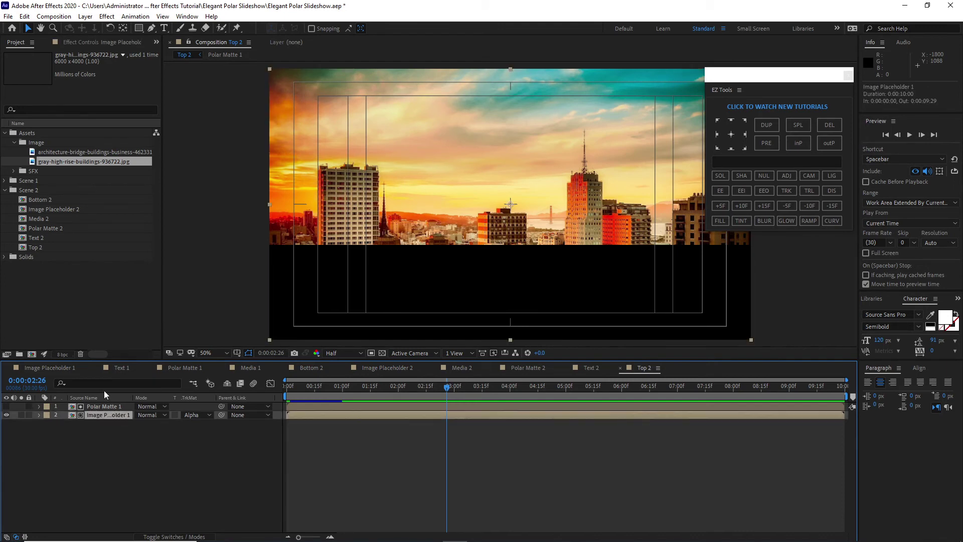
pyautogui.click(66, 208)
pyautogui.moveTo(65, 209); pyautogui.dragTo(77, 416)
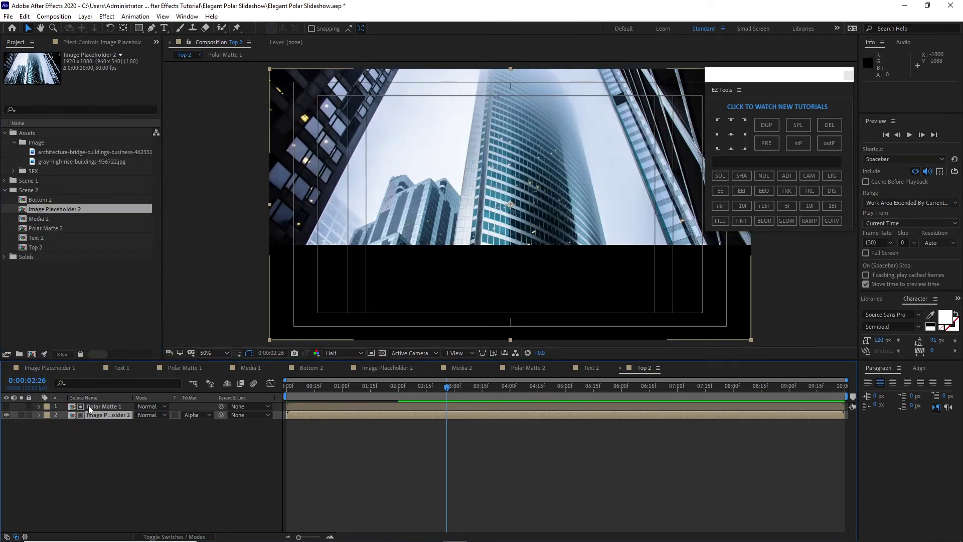
pyautogui.click(101, 407)
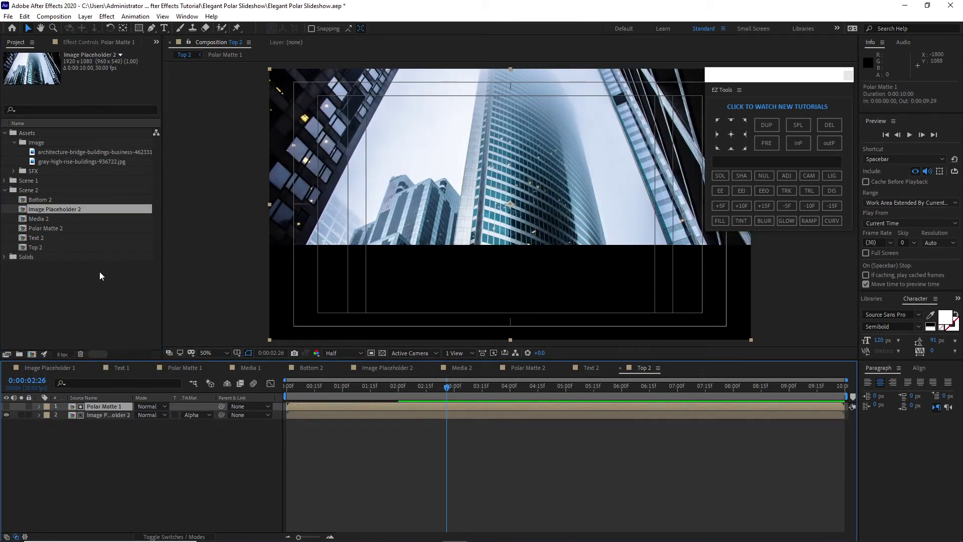
pyautogui.moveTo(89, 227); pyautogui.dragTo(89, 409)
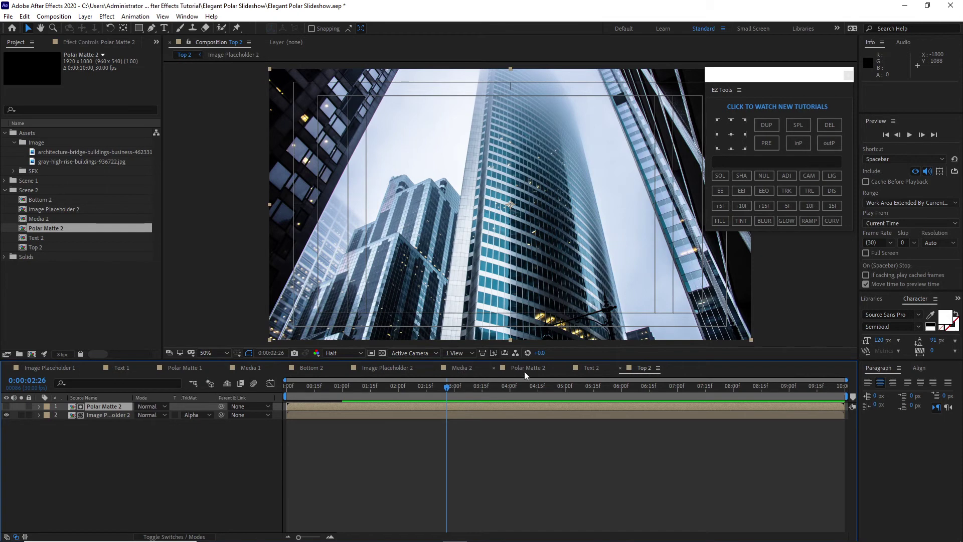
# Step: In Bottom 2, replace the Image Placeholder 1 and Polar Matte 1 layers with Image Placeholder 2 and Polar Matte 2
pyautogui.click(310, 369)
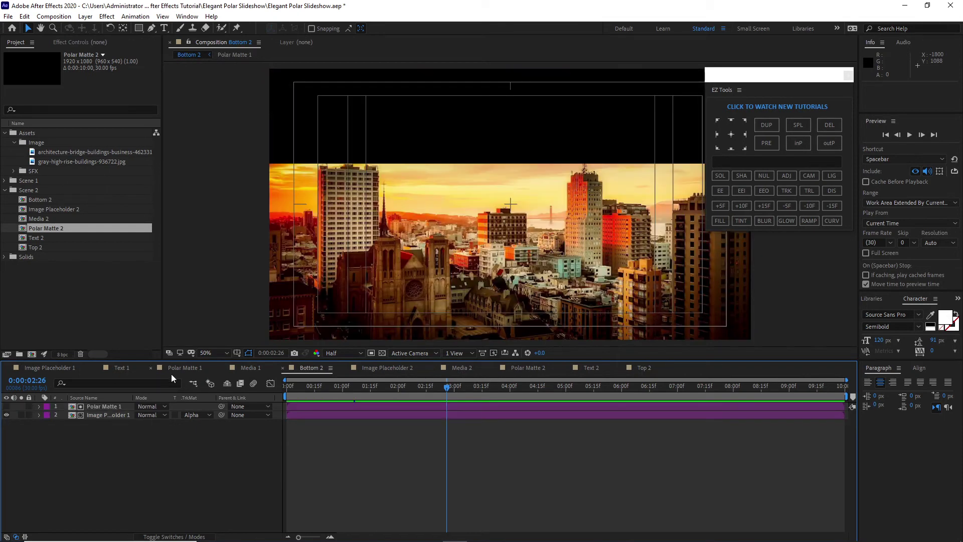
pyautogui.click(109, 415)
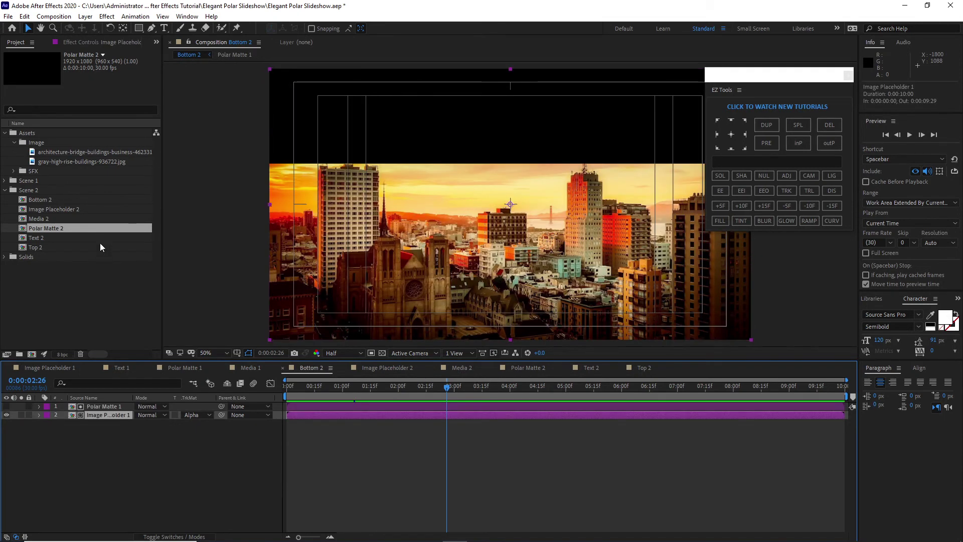
pyautogui.moveTo(91, 208); pyautogui.dragTo(95, 414)
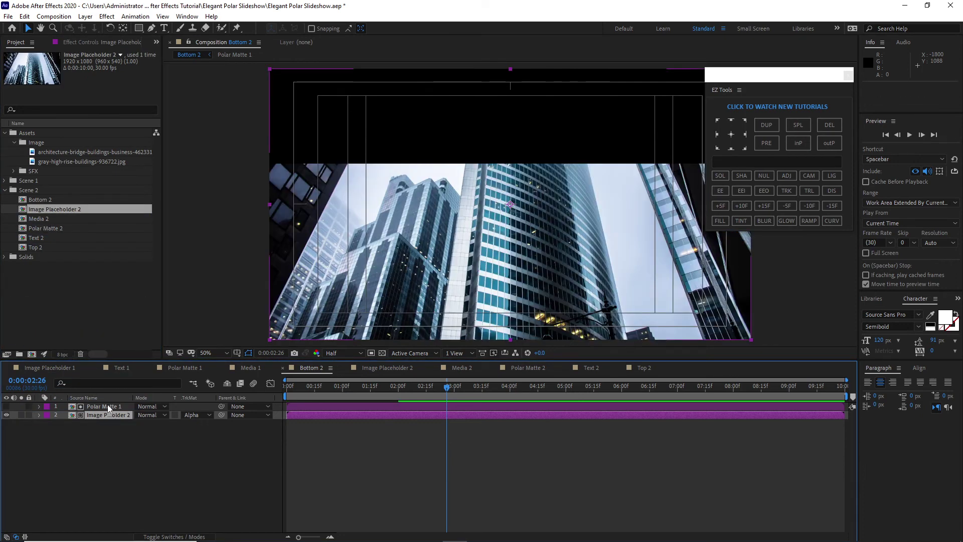
pyautogui.click(107, 405)
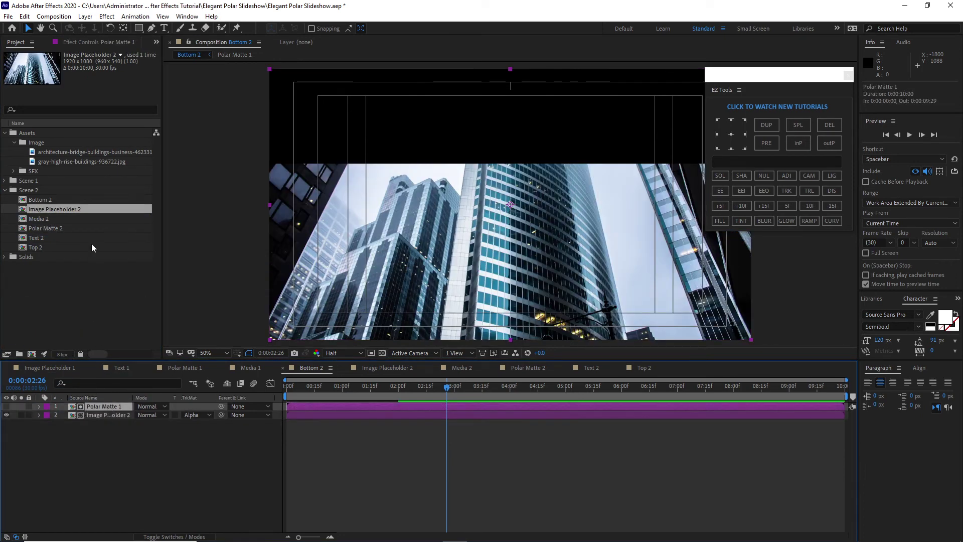
pyautogui.moveTo(90, 230); pyautogui.dragTo(103, 408)
pyautogui.press(',')
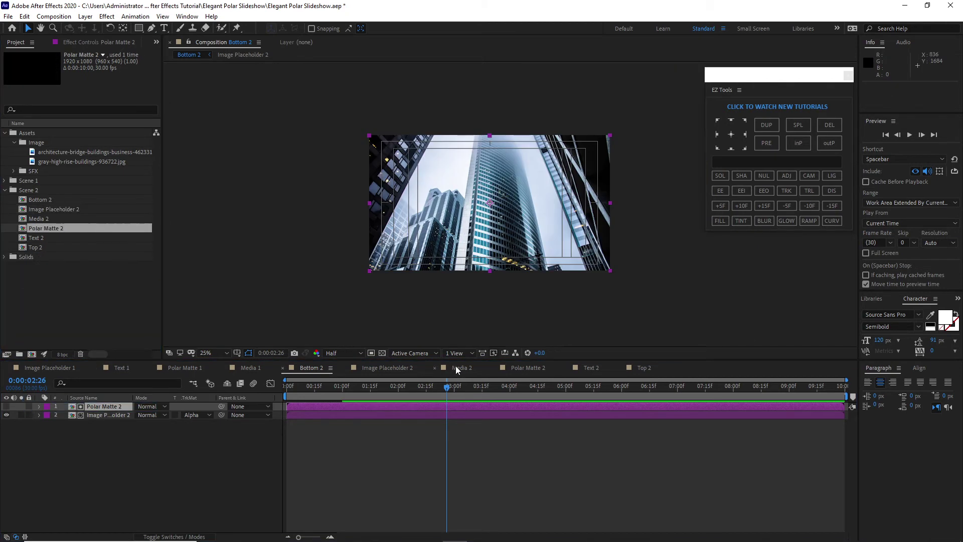
# Step: In the Media 2 composition, replace both Top layers with the Top 2 composition
pyautogui.click(456, 366)
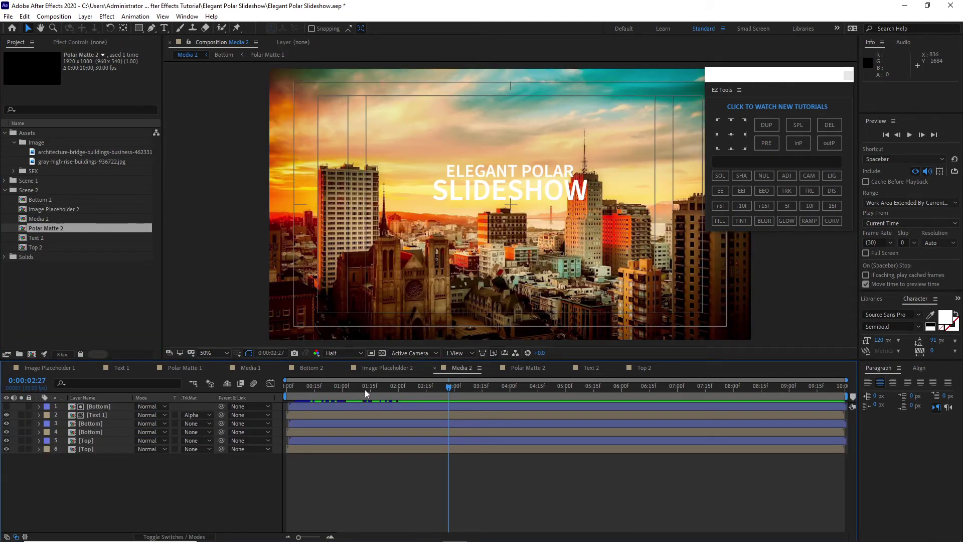
pyautogui.doubleClick(104, 451)
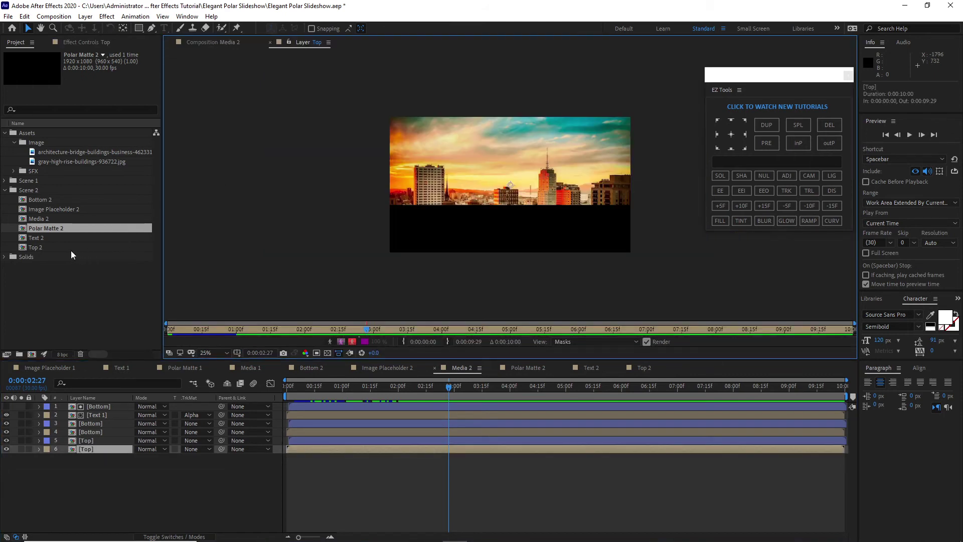
pyautogui.moveTo(68, 248); pyautogui.dragTo(76, 447)
pyautogui.click(86, 440)
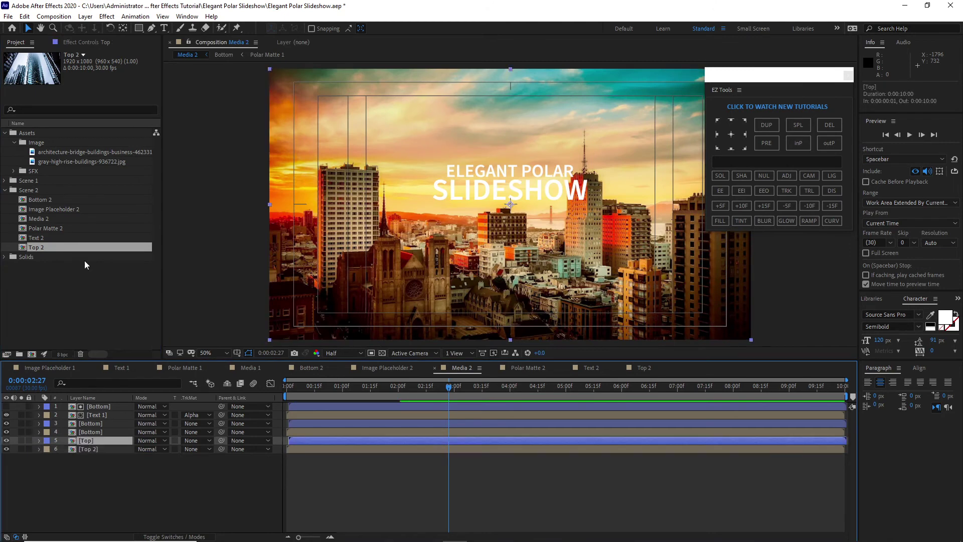
pyautogui.moveTo(82, 247); pyautogui.dragTo(84, 440)
# Step: In Media 2, replace all three Bottom layers, including the track matte layer, with the Bottom 2 composition
pyautogui.doubleClick(86, 432)
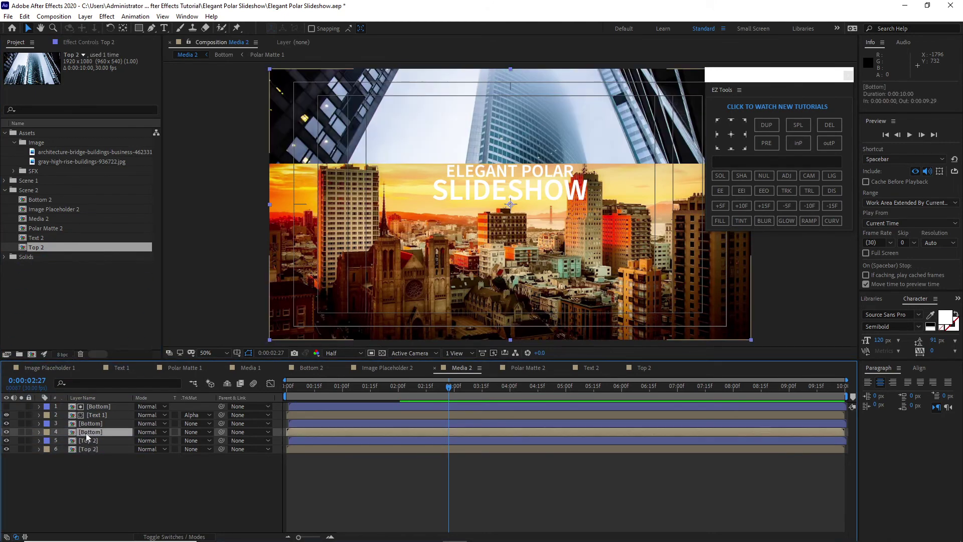
pyautogui.moveTo(68, 199); pyautogui.dragTo(71, 432)
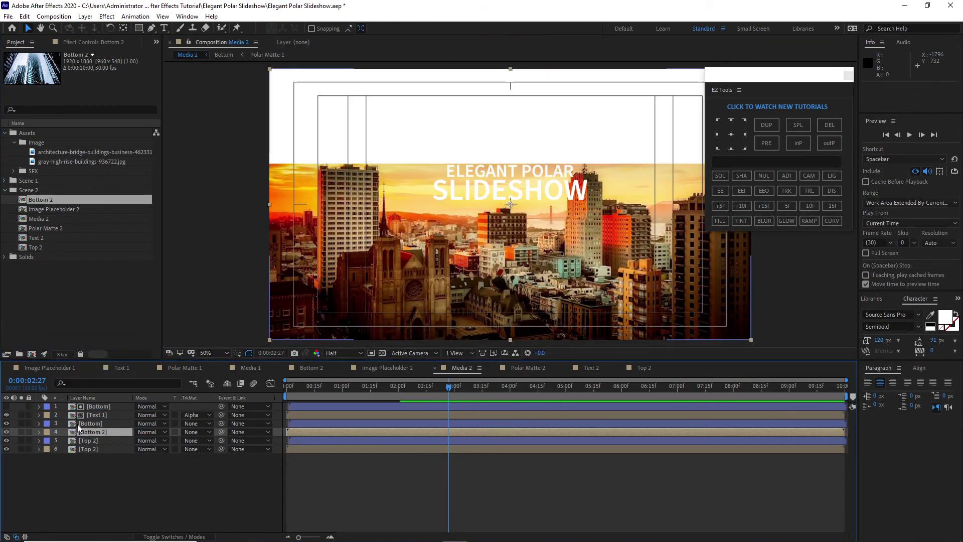
pyautogui.click(77, 423)
pyautogui.moveTo(87, 201); pyautogui.dragTo(75, 423)
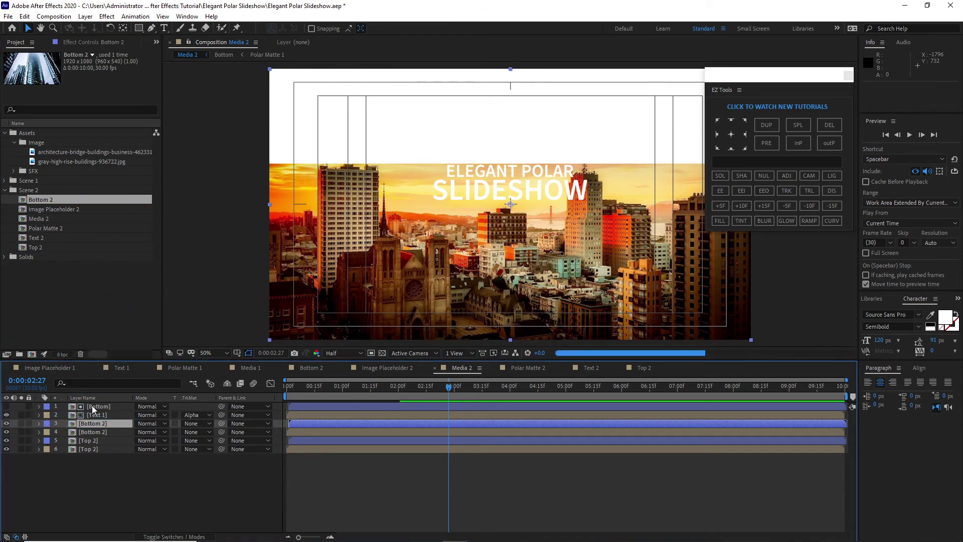
pyautogui.moveTo(90, 202); pyautogui.dragTo(82, 408)
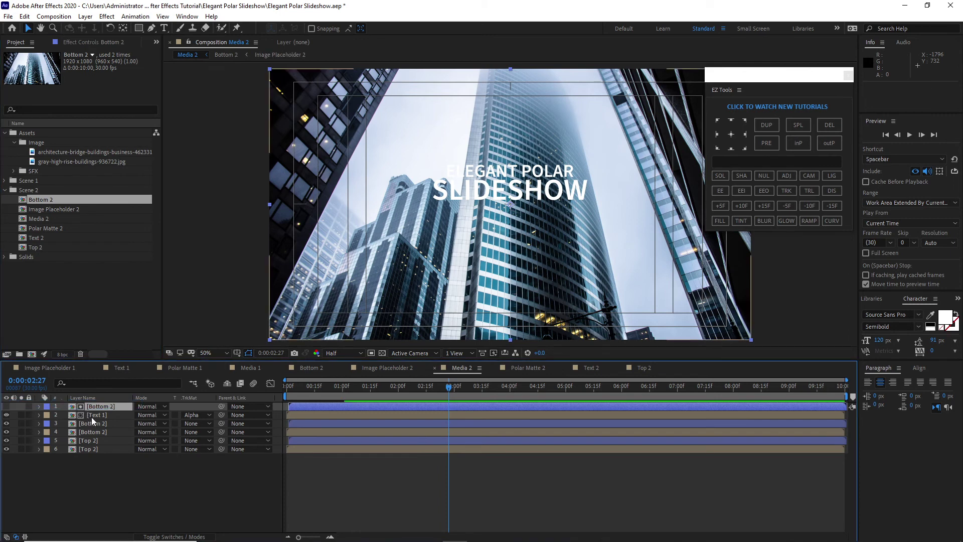
# Step: Replace the Text 1 layer in Media 2 with Text 2 and preview the animation
pyautogui.click(92, 414)
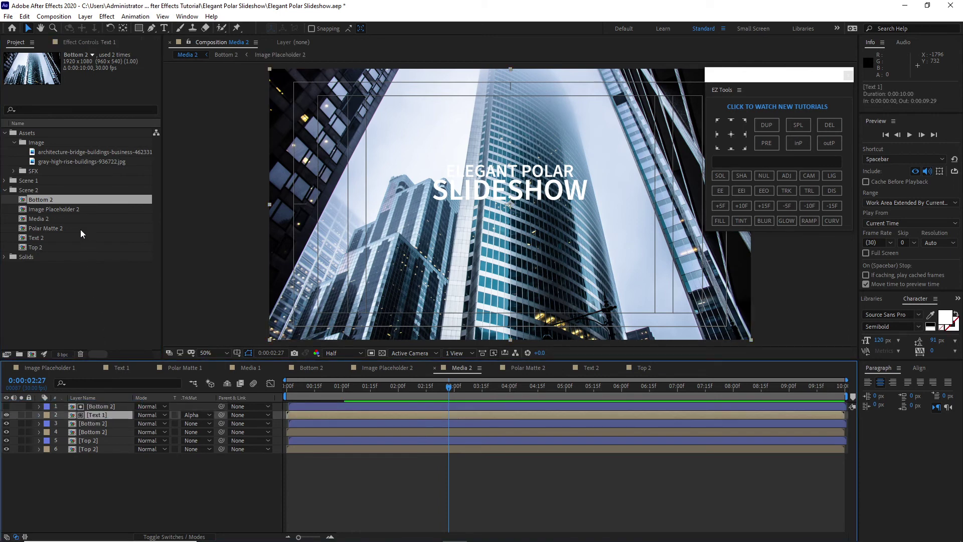
pyautogui.moveTo(79, 237); pyautogui.dragTo(77, 413)
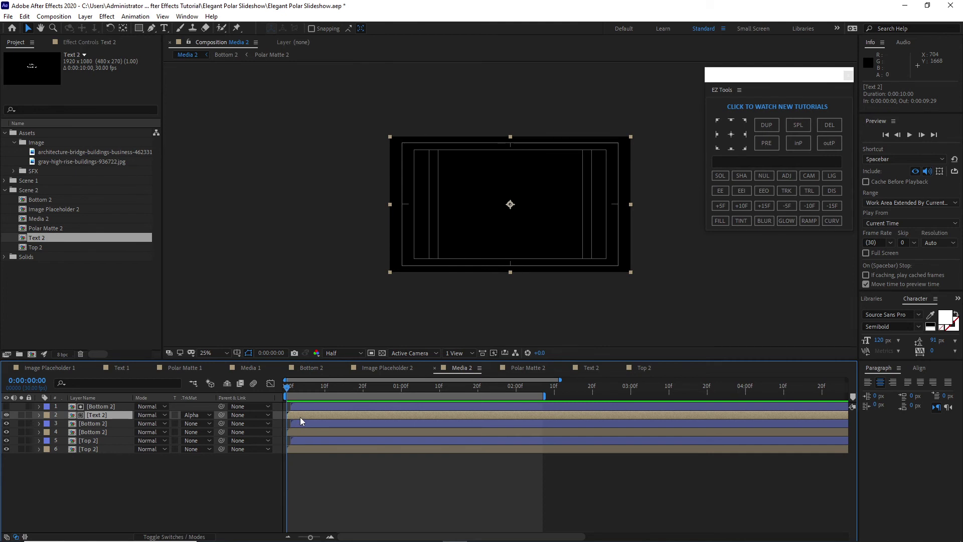
pyautogui.click(910, 135)
pyautogui.click(910, 135)
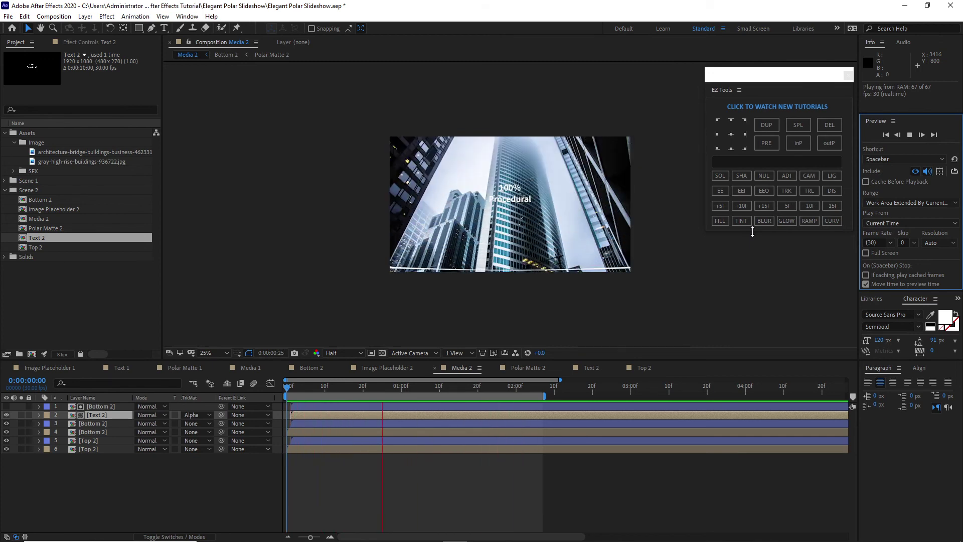
pyautogui.press('space')
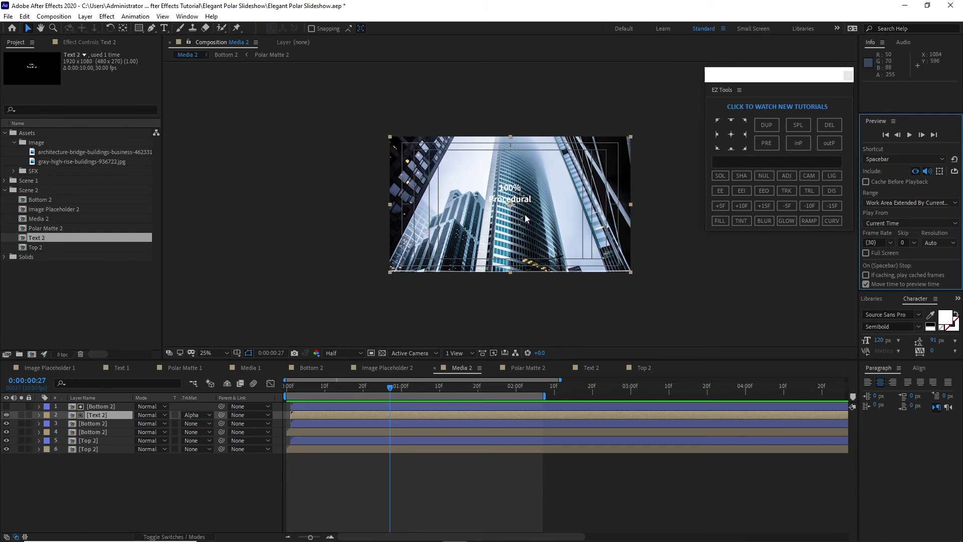
# Step: In Polar Matte 2, retime the white solid's second Scale keyframe to 0:00:00:07
pyautogui.click(511, 368)
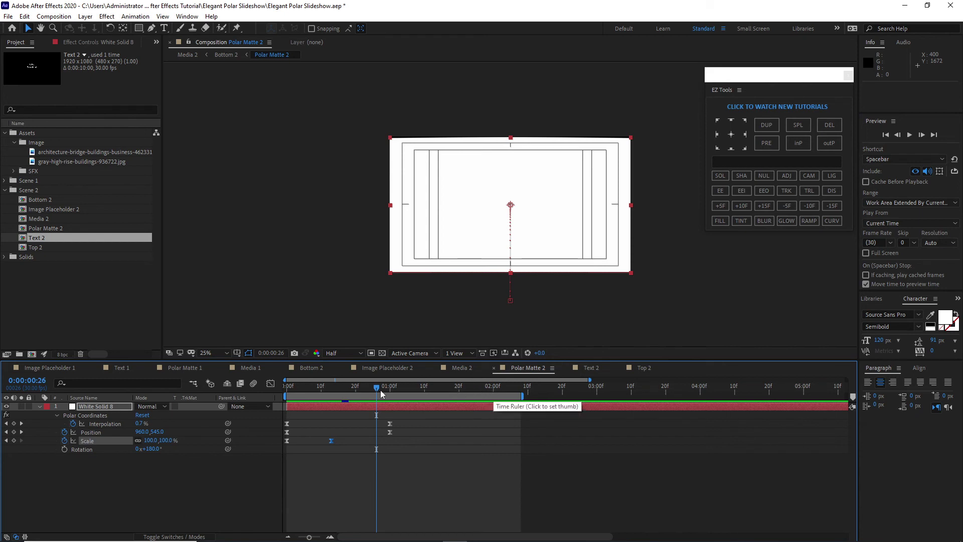
pyautogui.moveTo(379, 392); pyautogui.dragTo(391, 392)
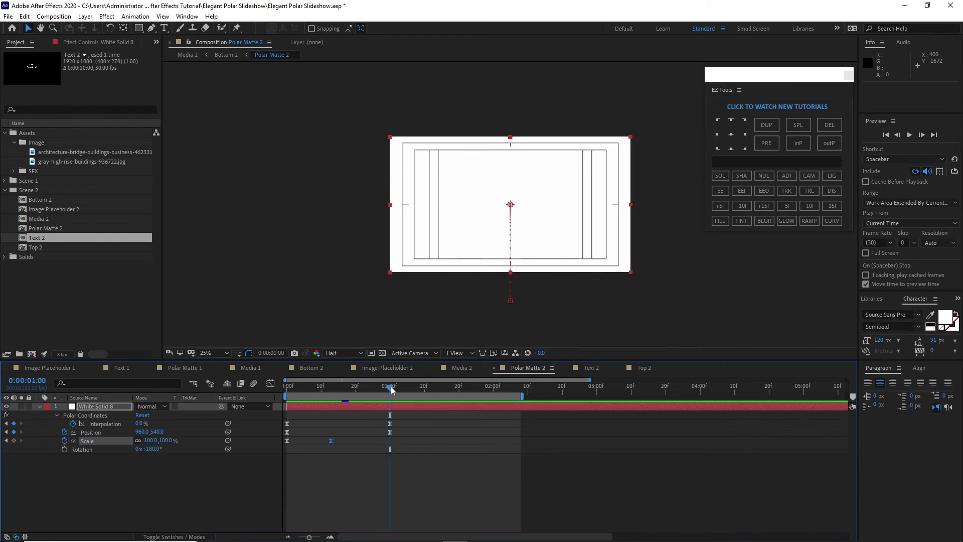
pyautogui.click(461, 368)
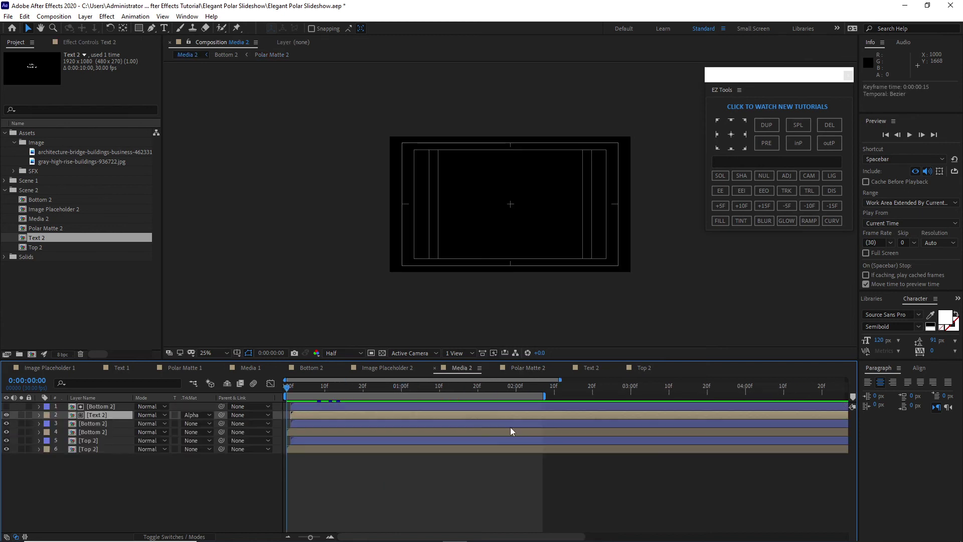
pyautogui.click(532, 368)
pyautogui.moveTo(338, 441)
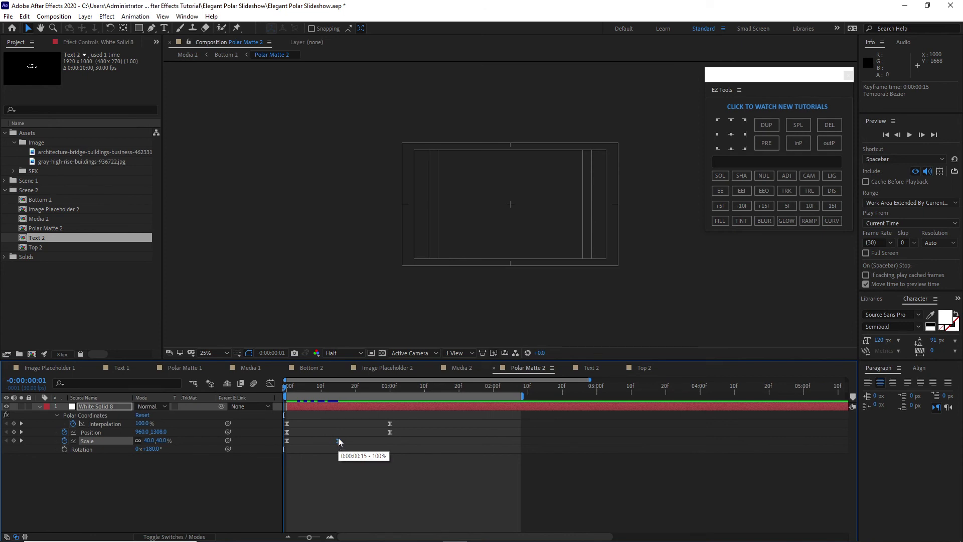
pyautogui.click(313, 390)
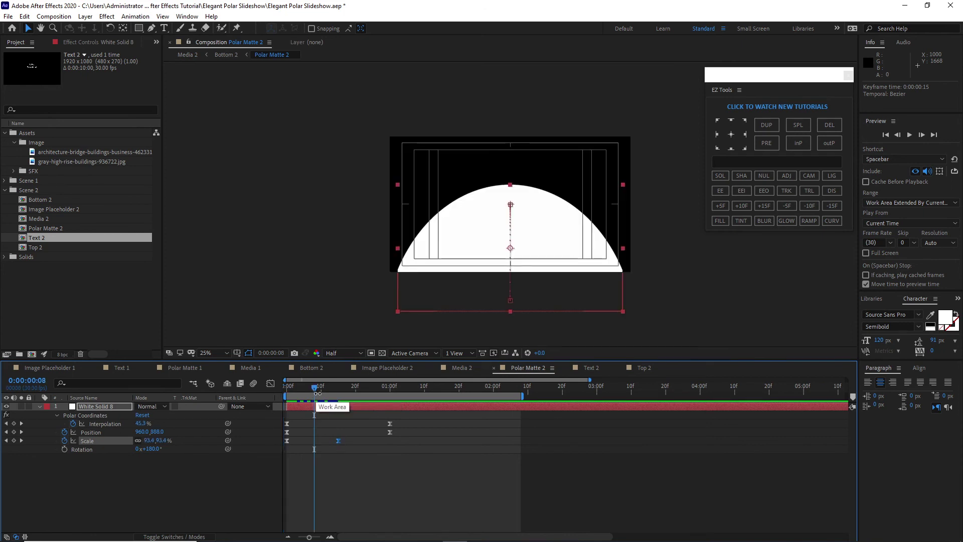
pyautogui.moveTo(340, 441); pyautogui.dragTo(311, 440)
# Step: In Polar Matte 1, move the white solid's second Scale keyframe to 0:00:00:08
pyautogui.click(194, 369)
pyautogui.moveTo(331, 387); pyautogui.dragTo(310, 390)
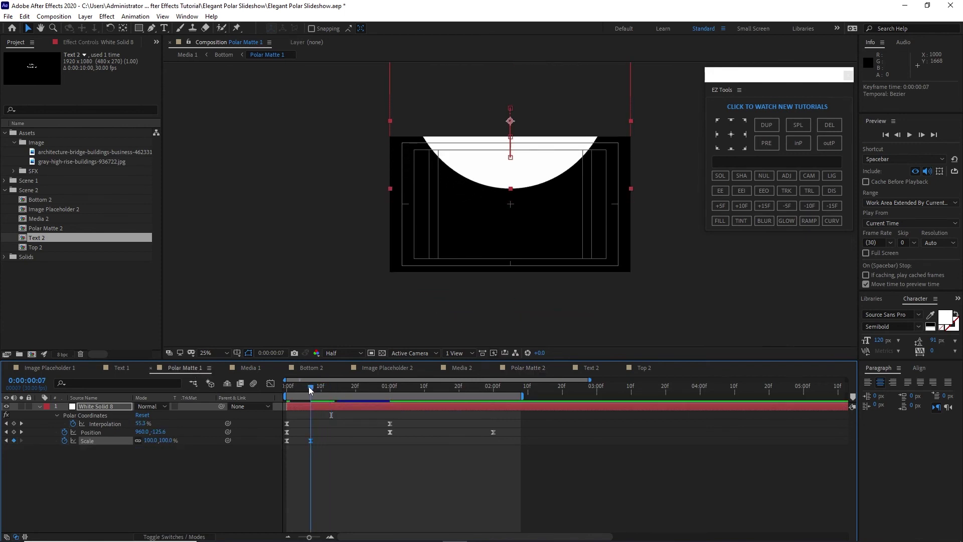
pyautogui.moveTo(309, 442); pyautogui.dragTo(314, 445)
# Step: Create a new composition named Main and move it out of the Scene 2 folder to the project's root level
pyautogui.click(248, 368)
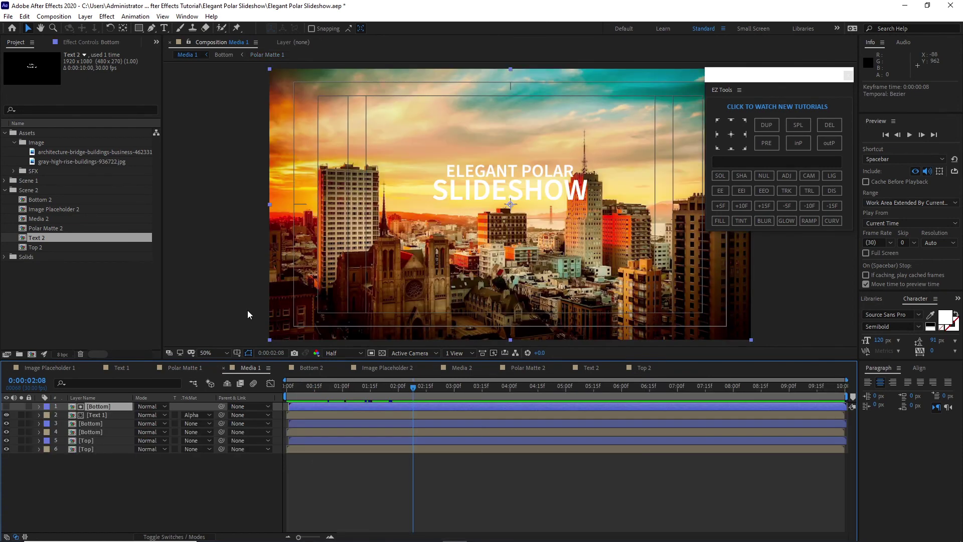
pyautogui.click(62, 19)
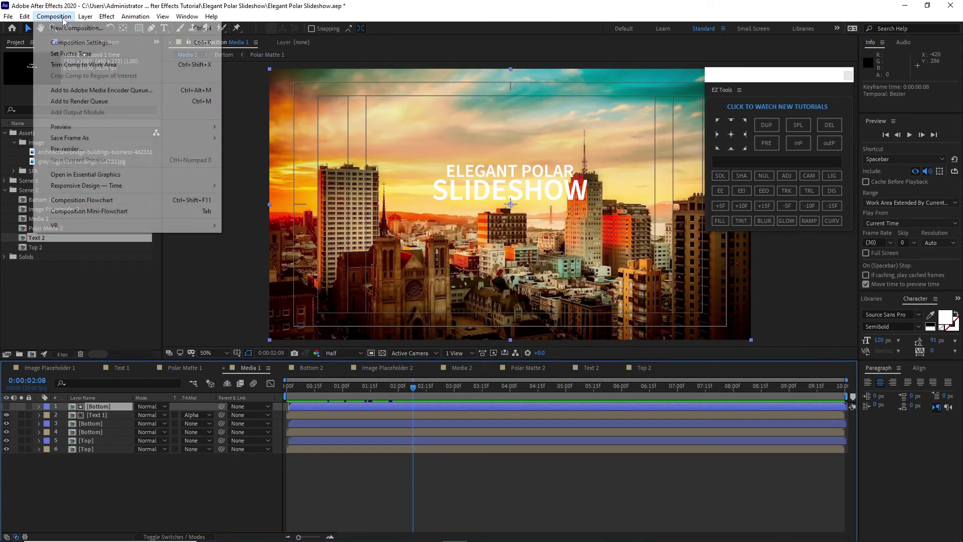
pyautogui.click(69, 29)
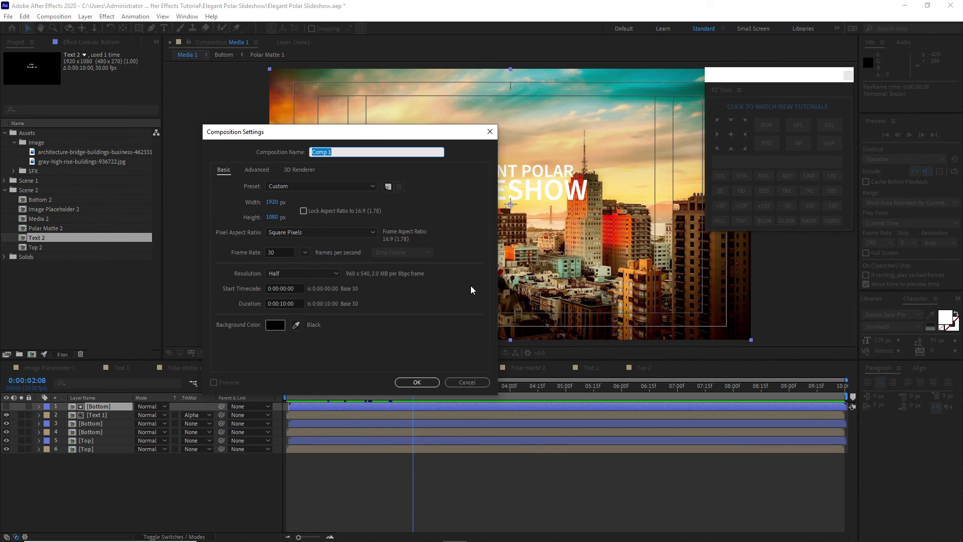
pyautogui.write('Main')
pyautogui.click(312, 271)
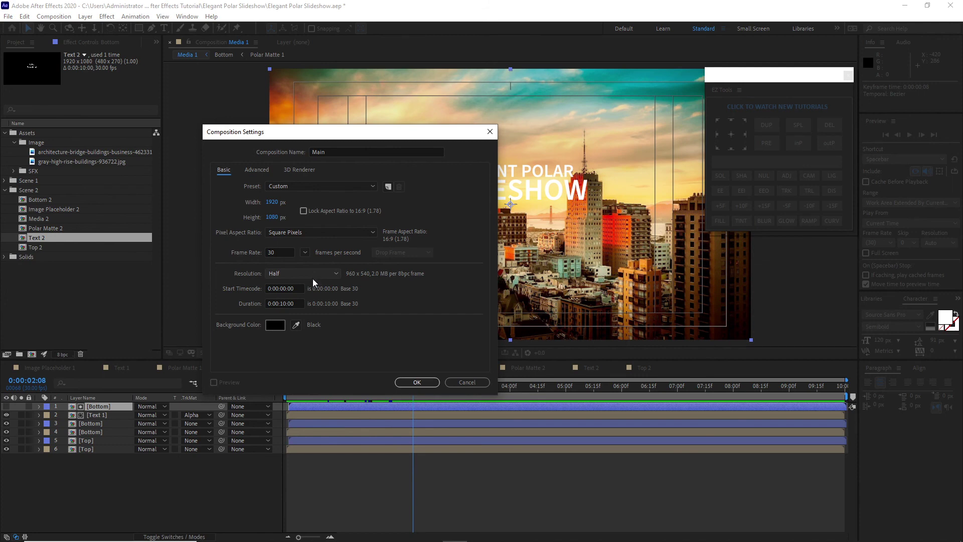
pyautogui.click(411, 386)
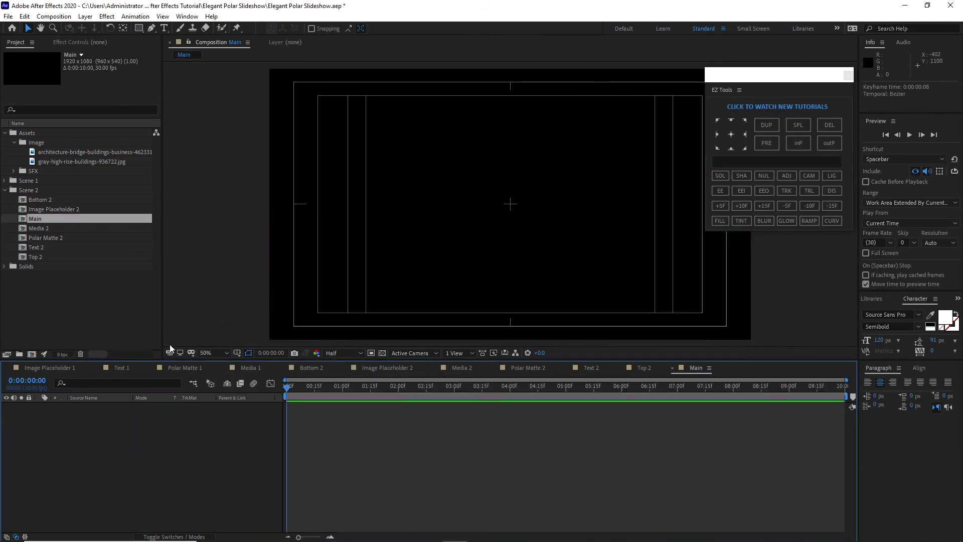
pyautogui.moveTo(86, 223); pyautogui.dragTo(84, 287)
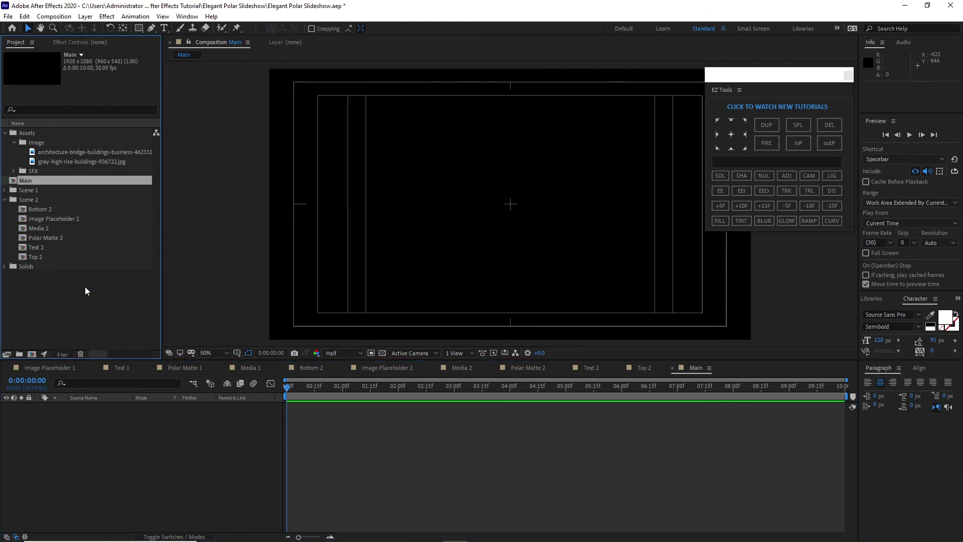
# Step: Add Media 1 from the Scene 1 folder to Main, and place Media 2 from Scene 2 above it
pyautogui.click(4, 200)
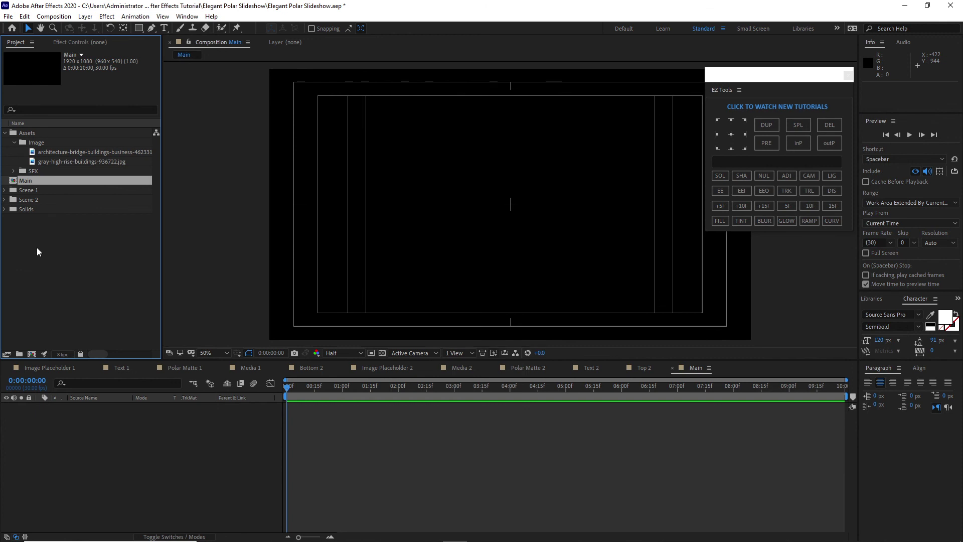
pyautogui.click(5, 190)
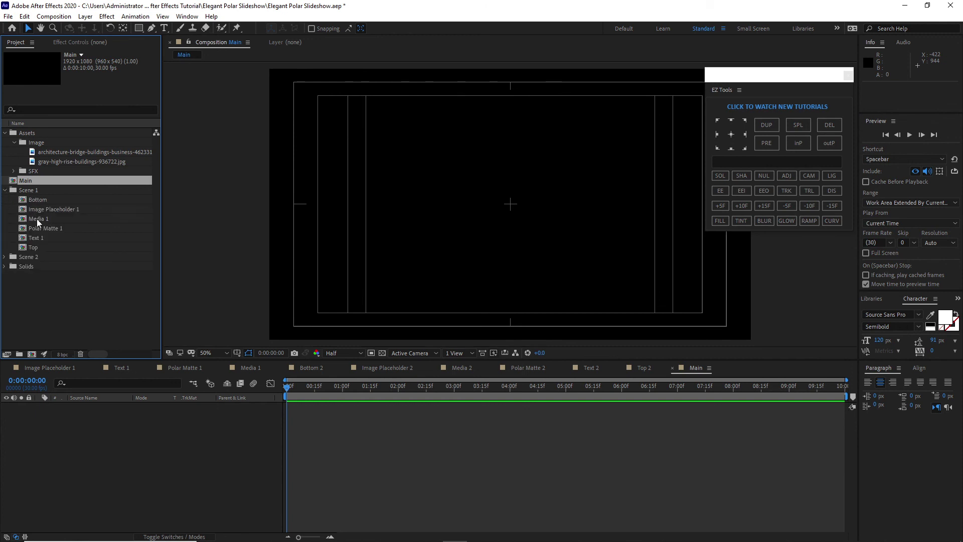
pyautogui.moveTo(37, 218); pyautogui.dragTo(73, 423)
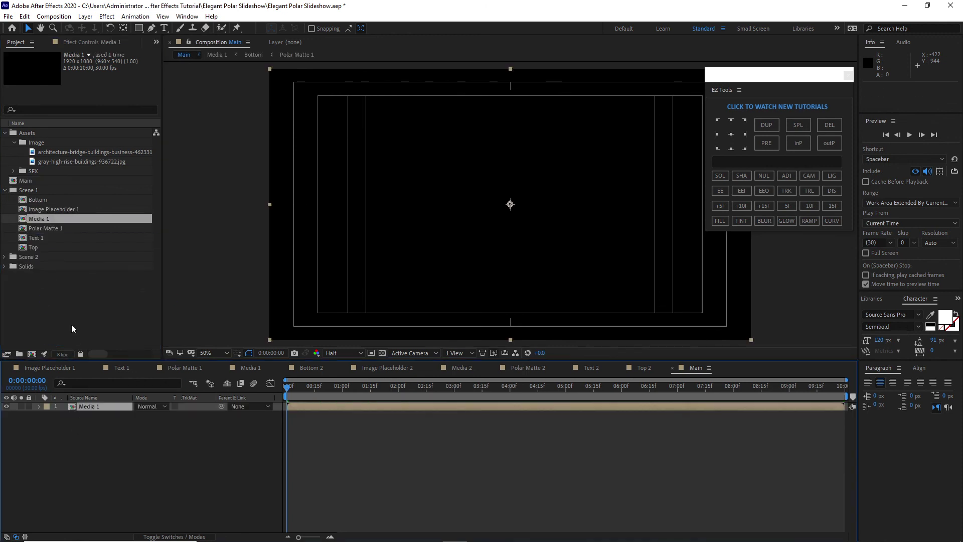
pyautogui.click(4, 257)
pyautogui.moveTo(31, 284); pyautogui.dragTo(62, 405)
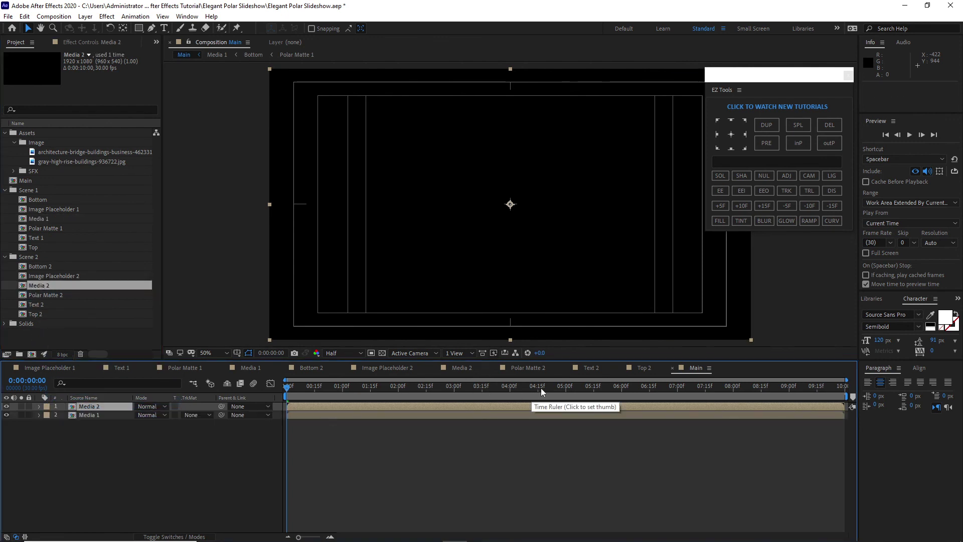
# Step: Shift the Media 2 layer in Main to start at 0:00:04:00 and preview the slideshow from the beginning
pyautogui.click(565, 389)
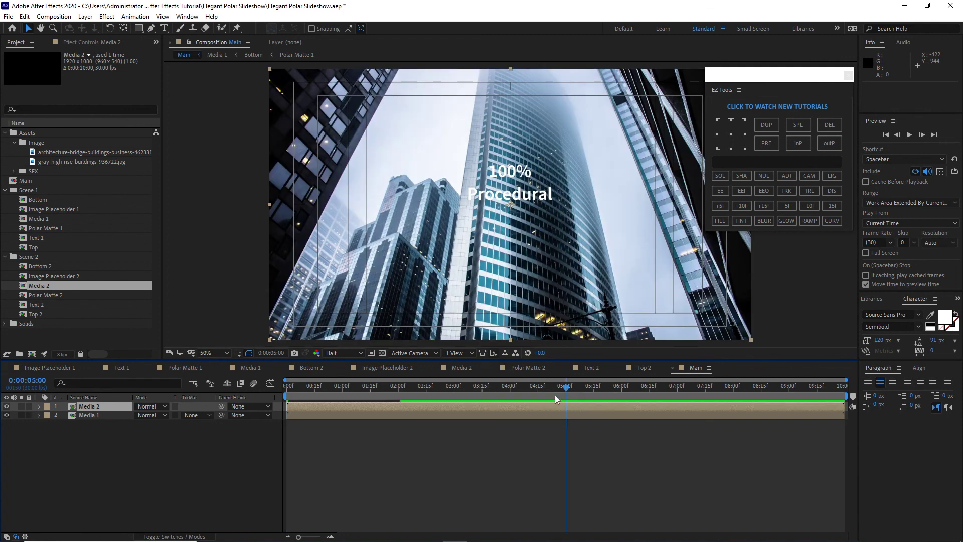
pyautogui.moveTo(562, 389); pyautogui.dragTo(510, 387)
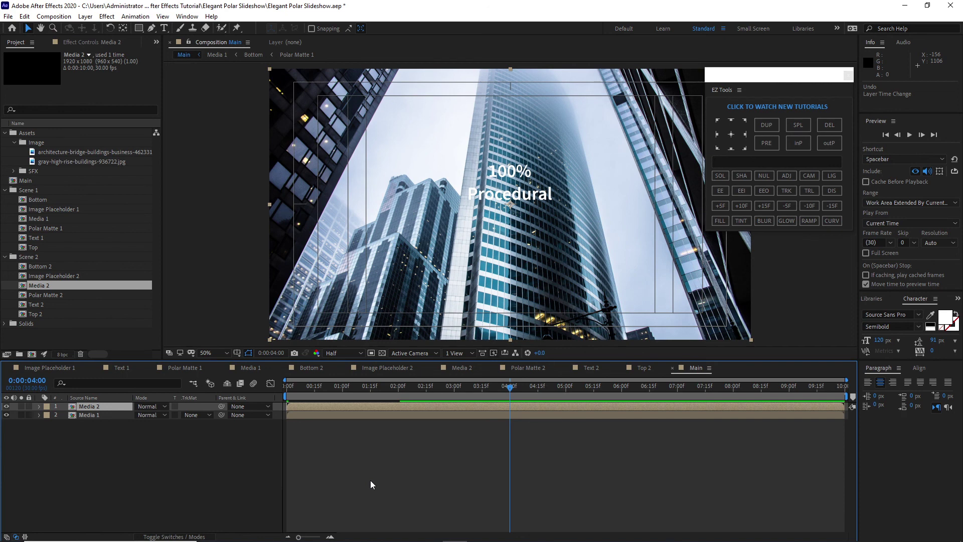
pyautogui.press('[')
pyautogui.moveTo(510, 392); pyautogui.dragTo(279, 368)
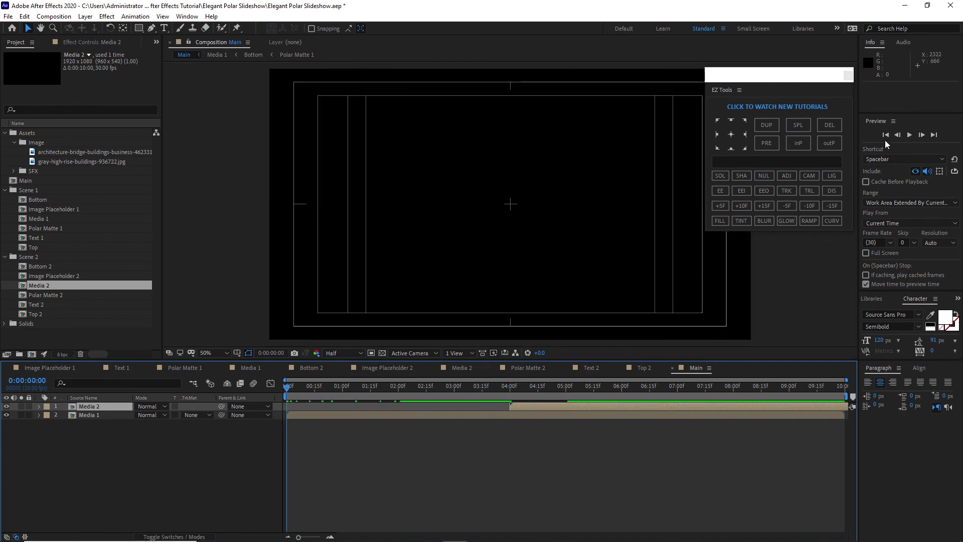
pyautogui.click(913, 136)
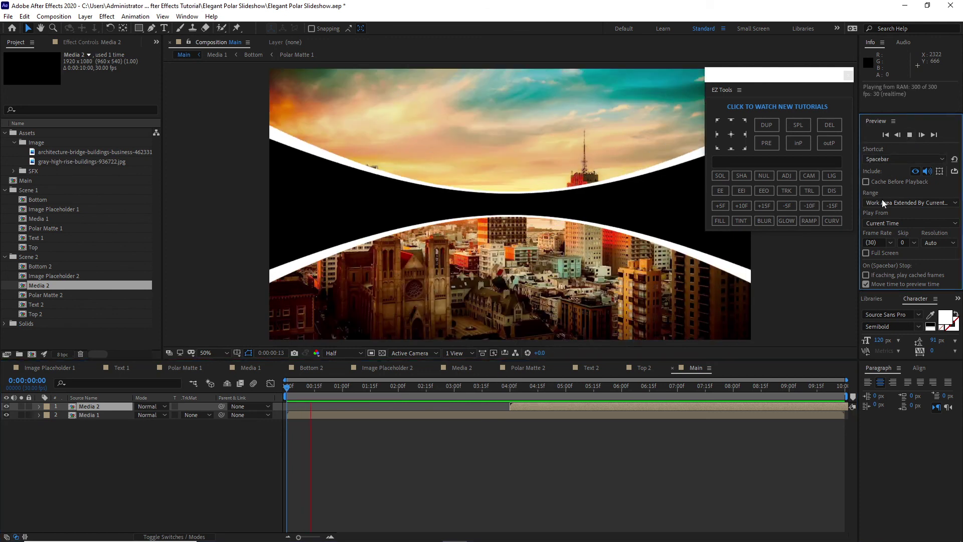